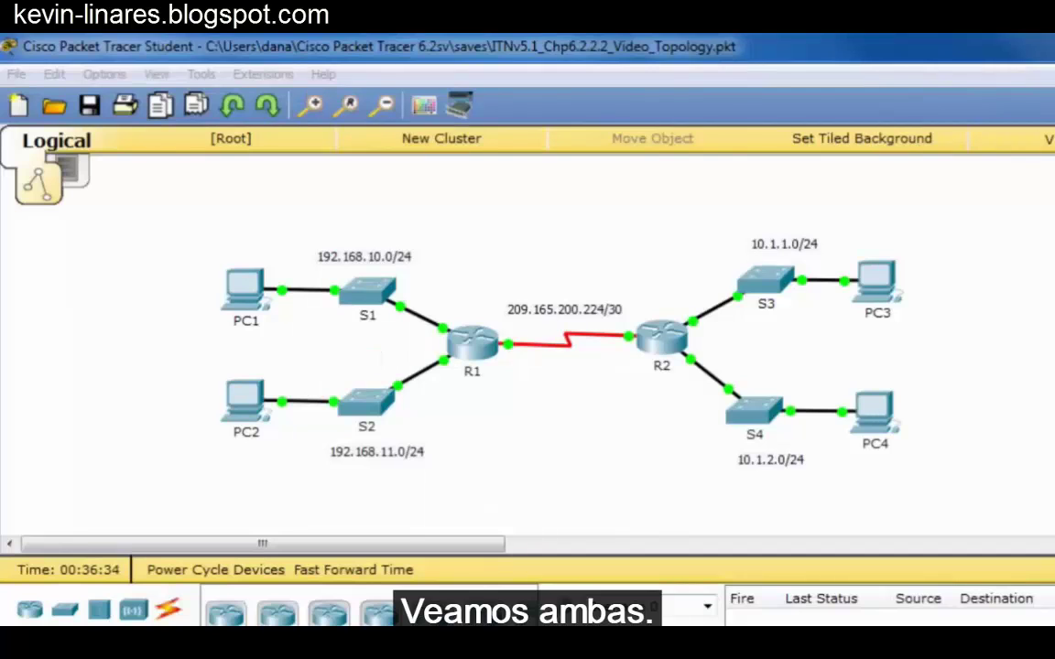
Run netstat -r in PC1's command prompt to list its default route via 192.168.10.1.
left_click(246, 300)
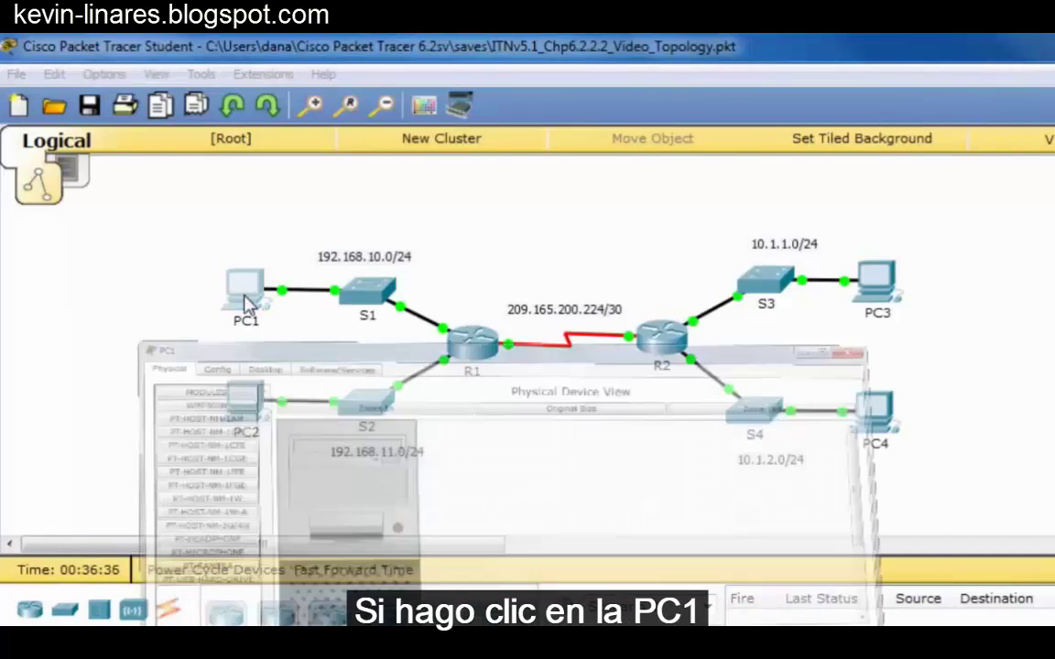
left_click(211, 79)
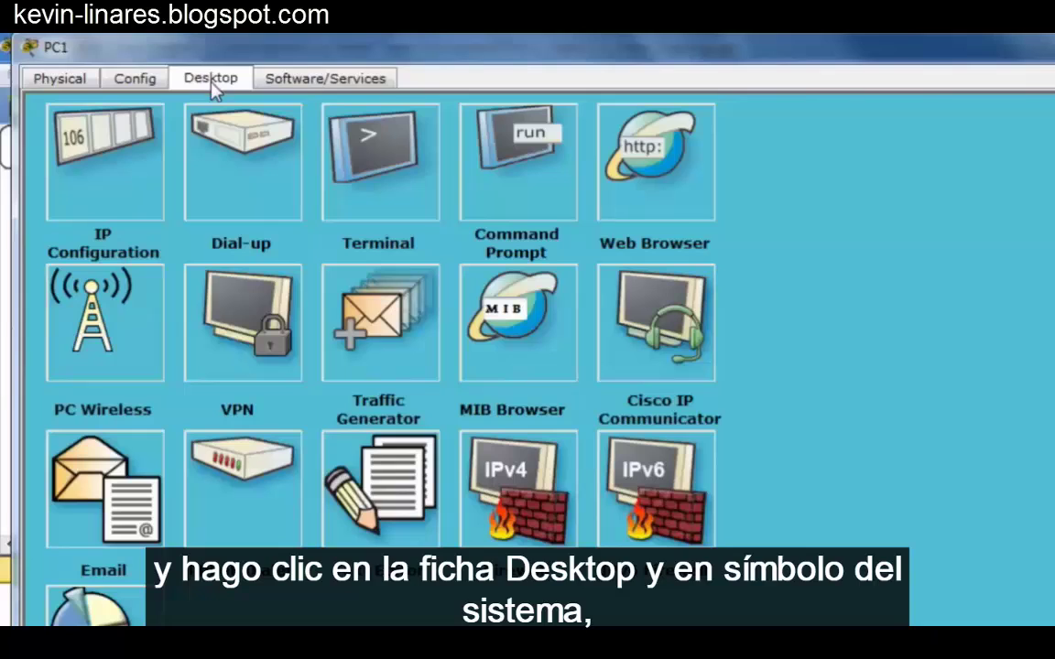
left_click(502, 163)
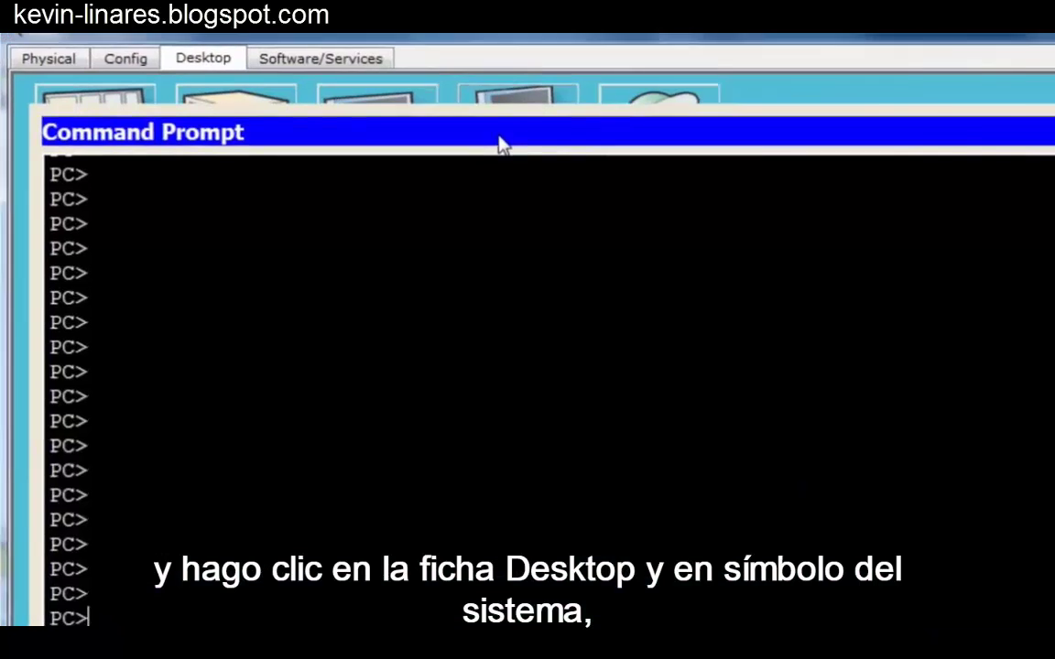
type("netstat -r")
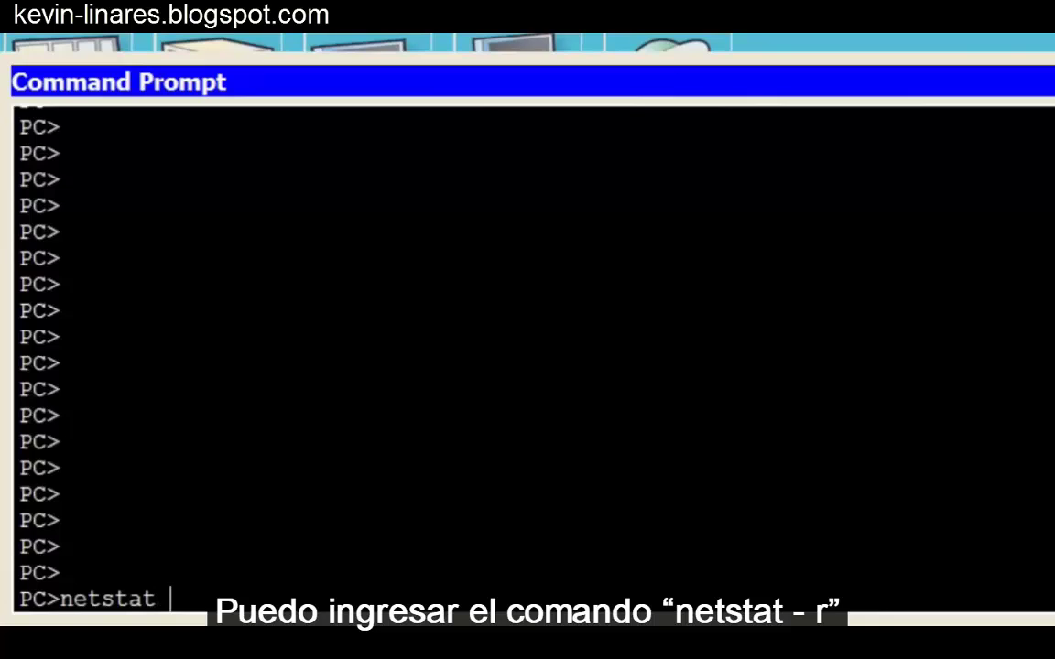
key("Return")
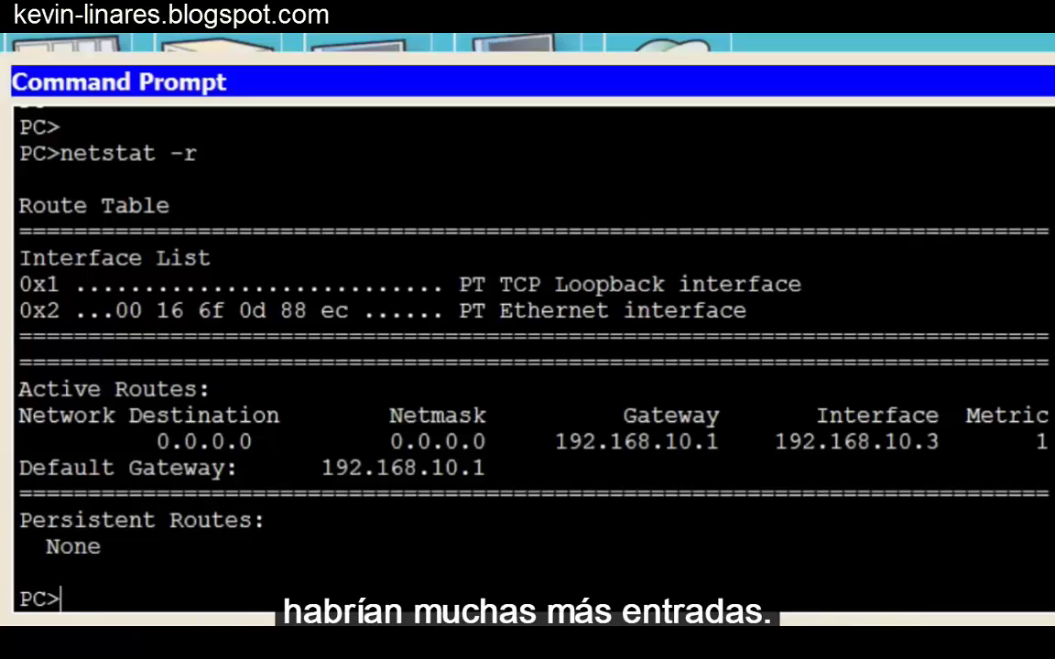
left_click_drag(210, 389, 18, 389)
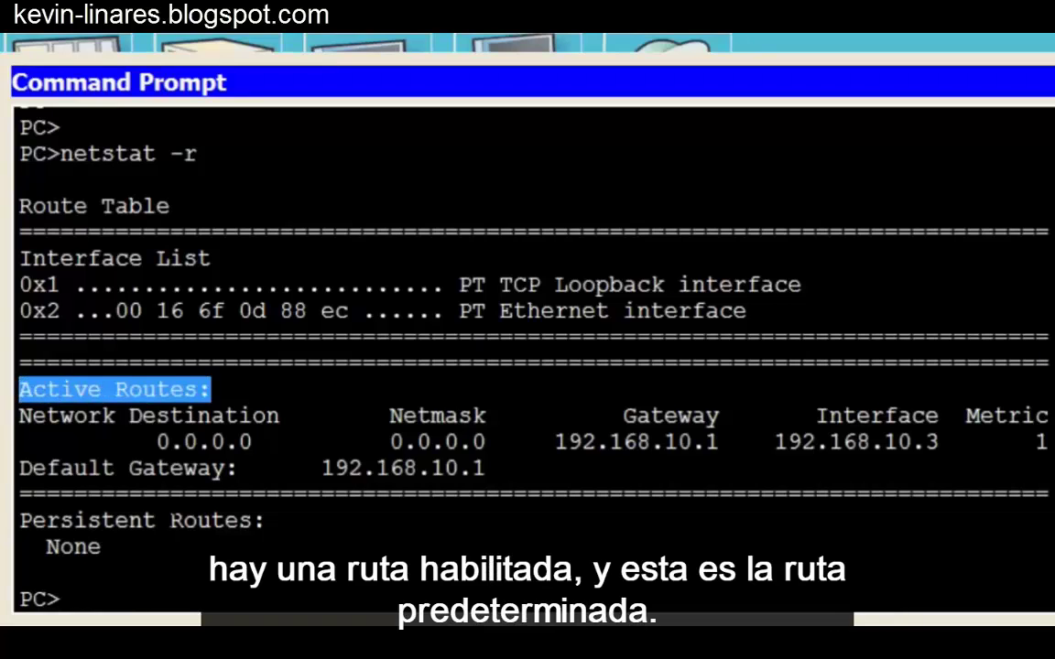
left_click_drag(114, 441, 1049, 442)
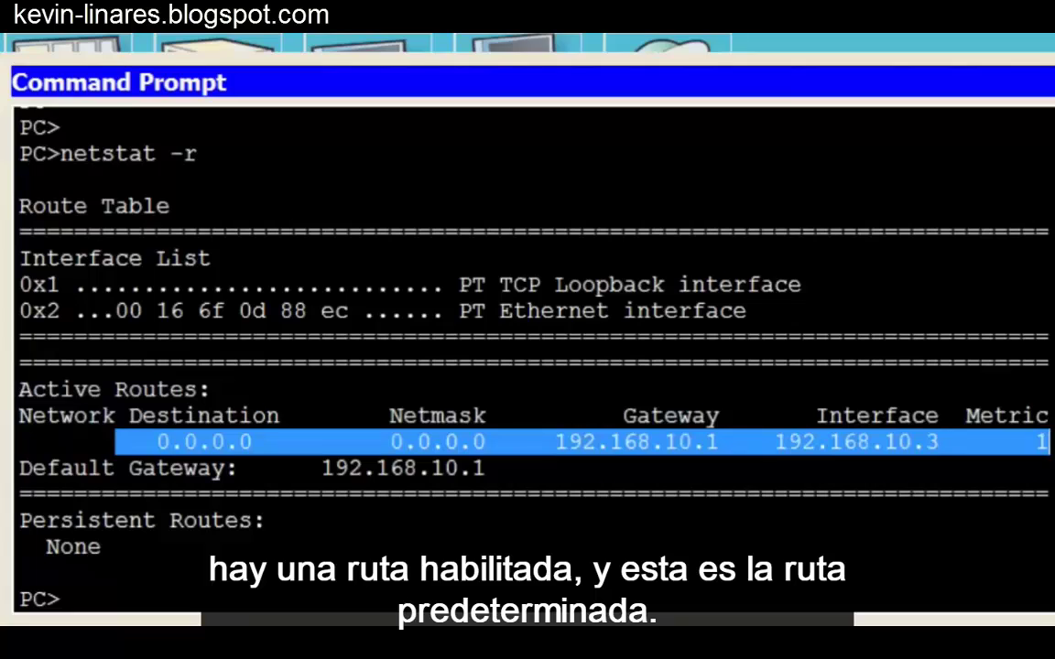
left_click(595, 495)
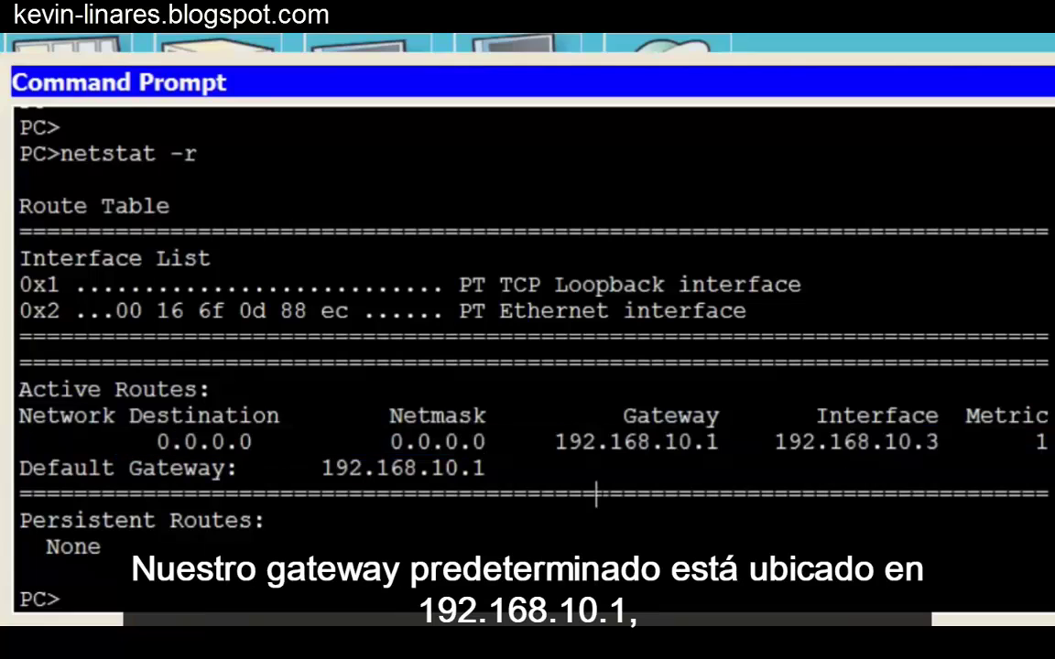
left_click_drag(293, 468, 486, 468)
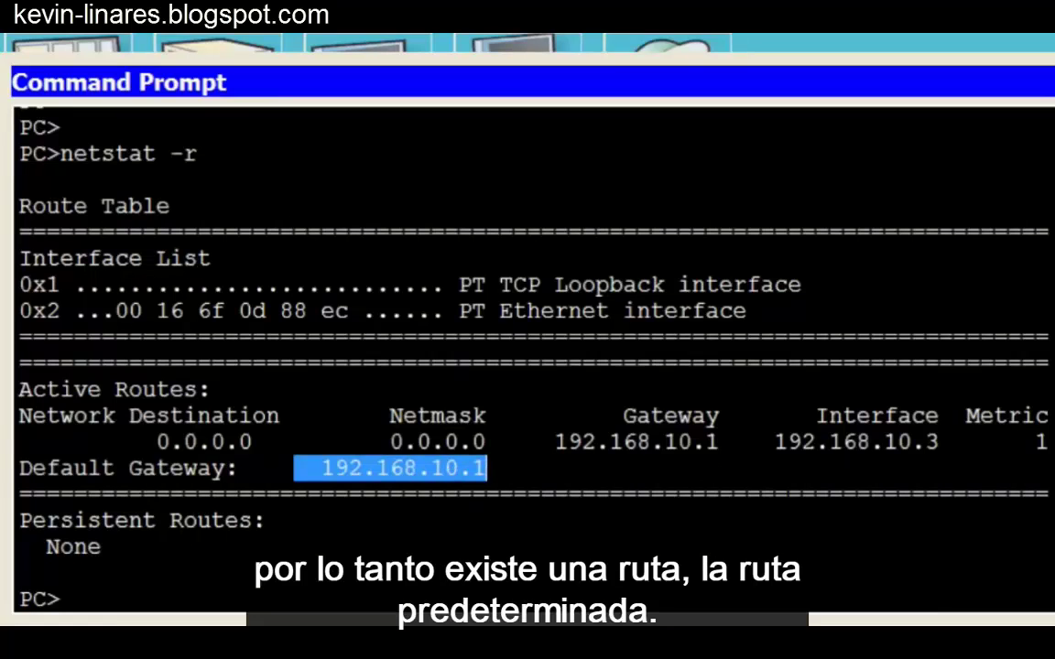
key("Escape")
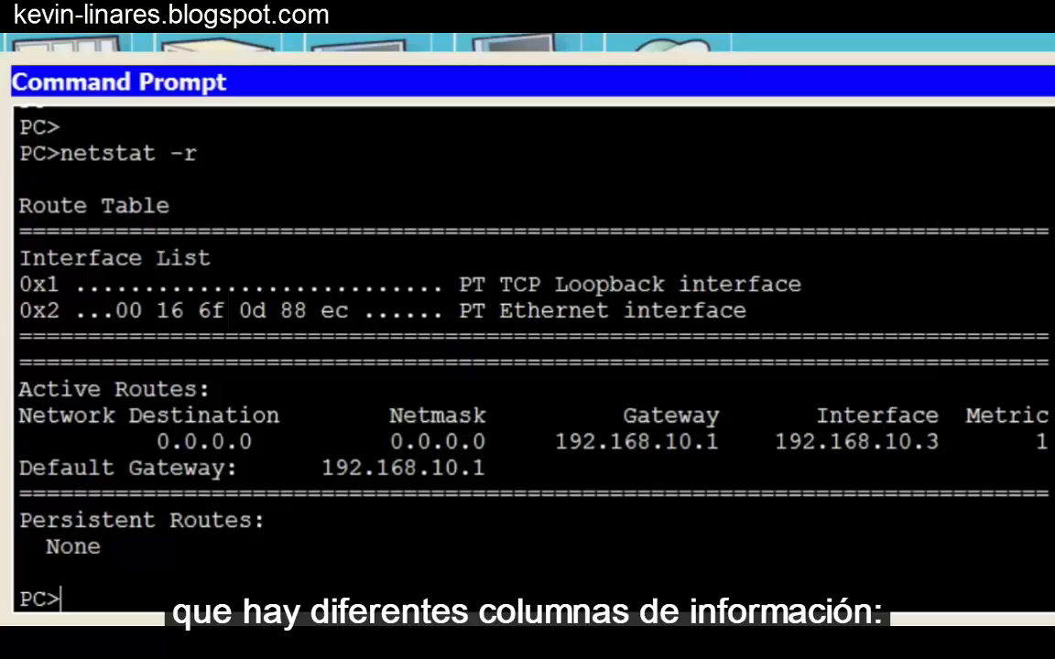
left_click_drag(17, 417, 280, 418)
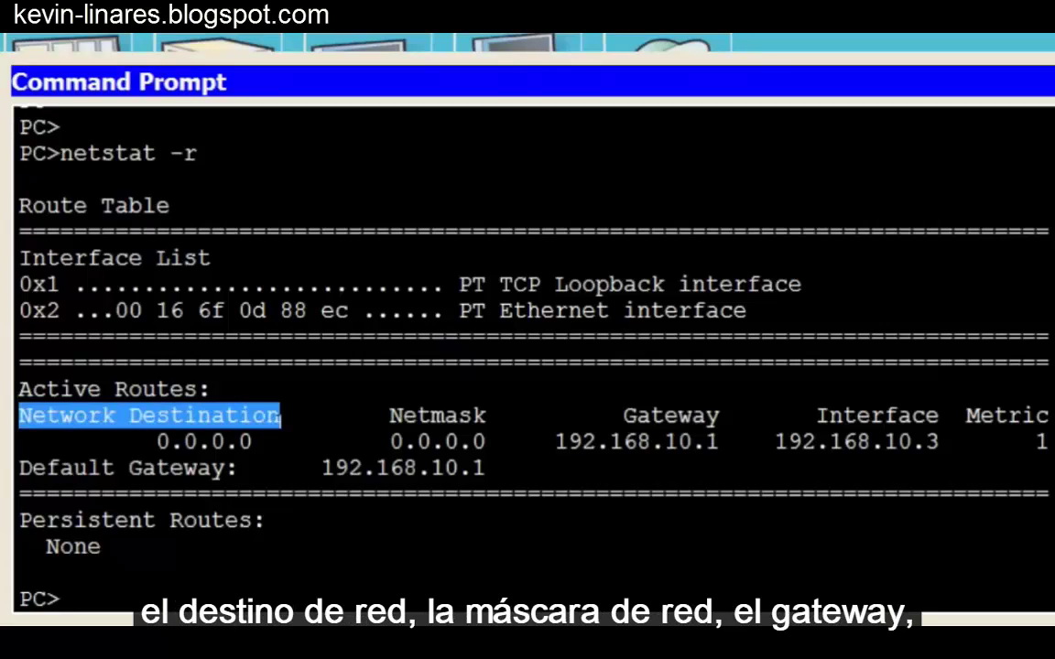
left_click_drag(377, 417, 499, 417)
left_click_drag(609, 416, 735, 417)
left_click(734, 416)
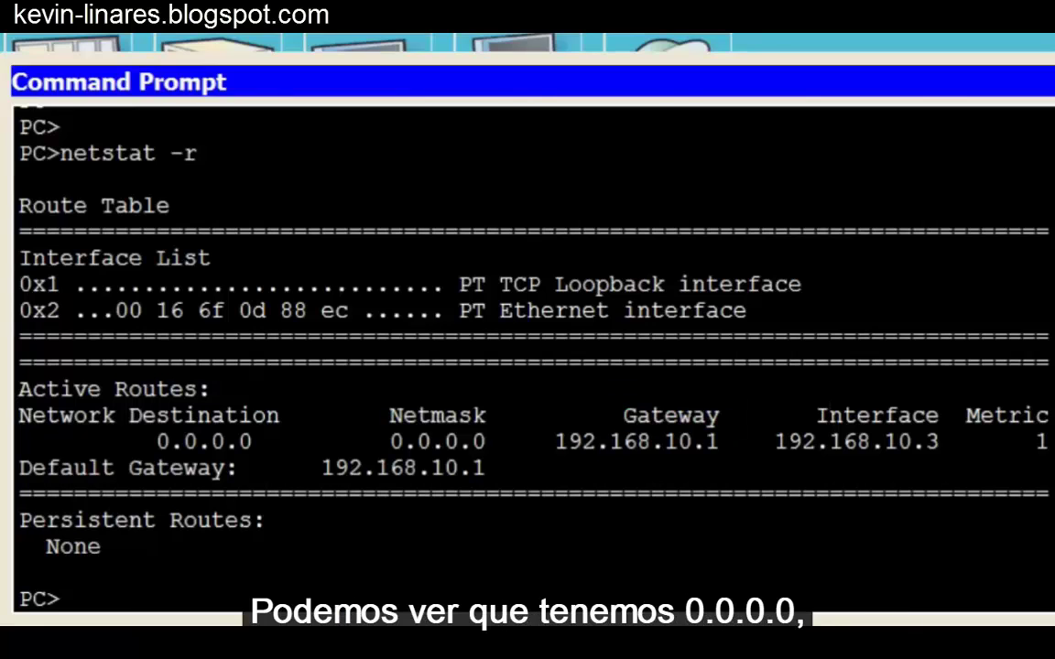
left_click_drag(144, 441, 265, 441)
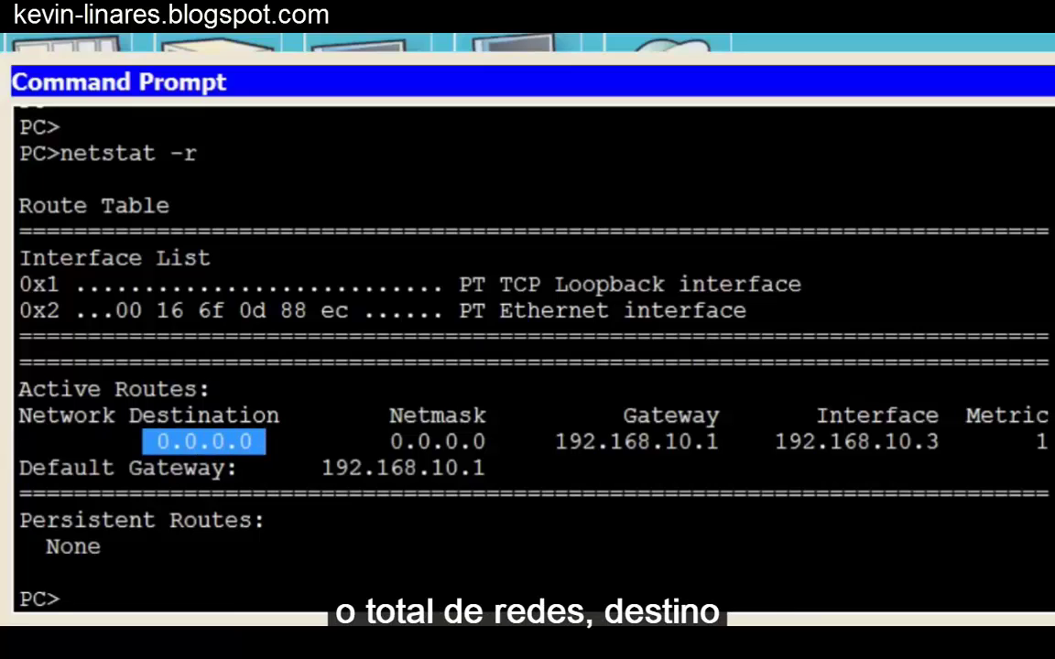
left_click_drag(364, 441, 499, 442)
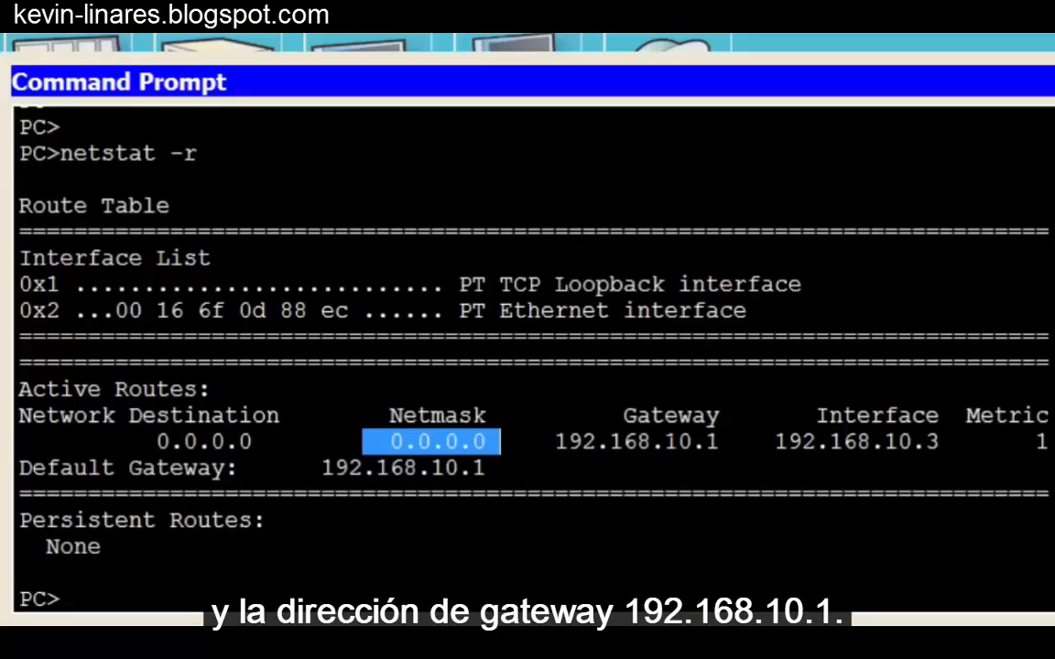
left_click_drag(721, 441, 544, 442)
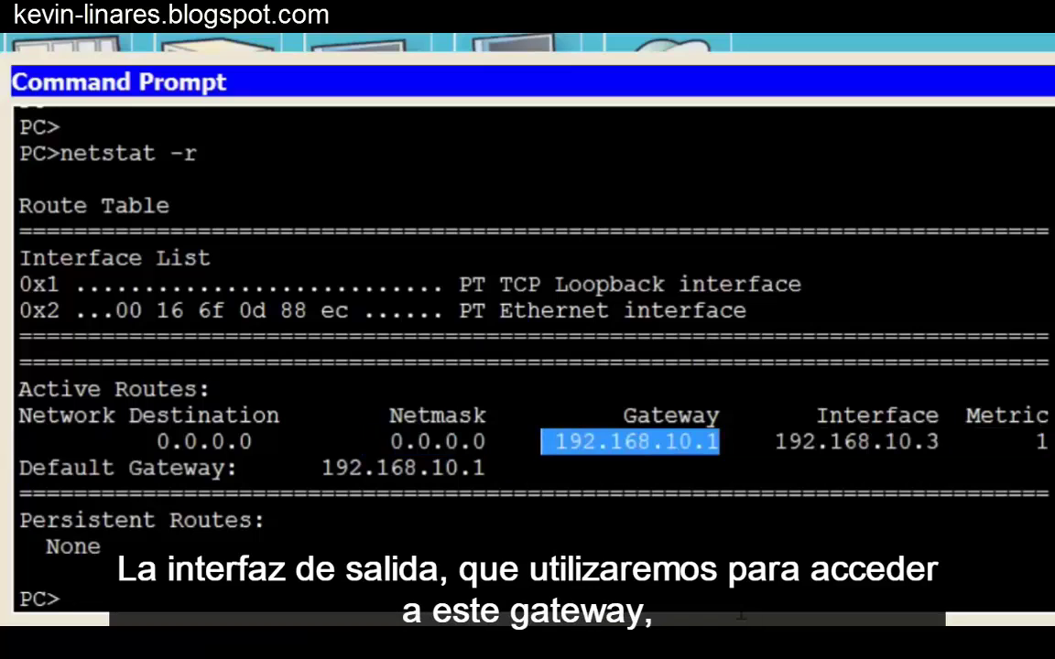
left_click(19, 569)
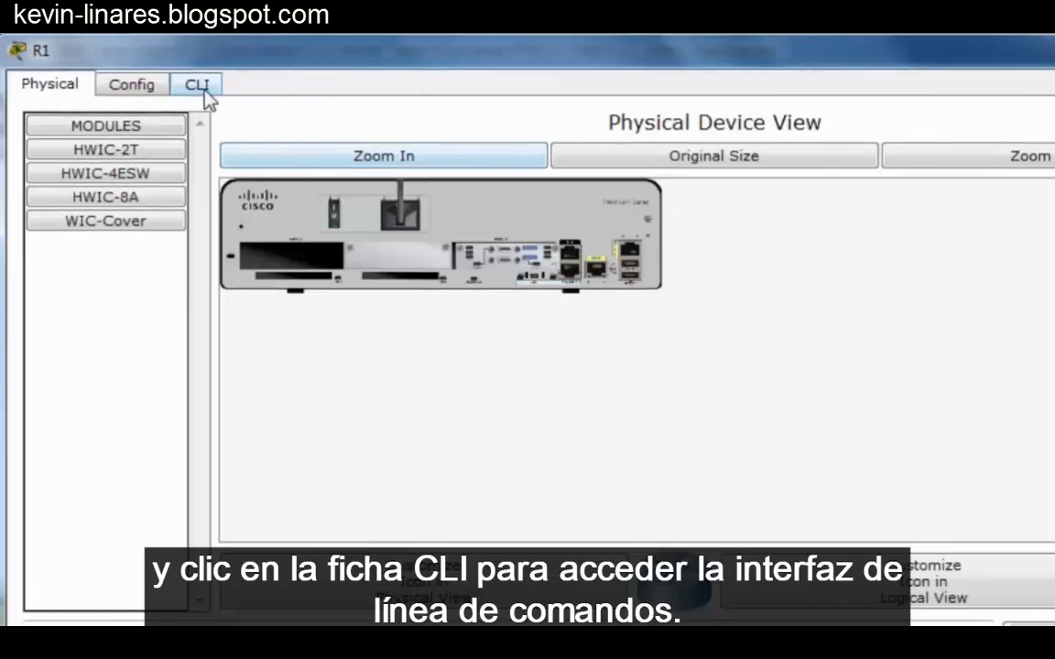
Enter privileged mode in R1's CLI with enable and run show ip route.
left_click(201, 90)
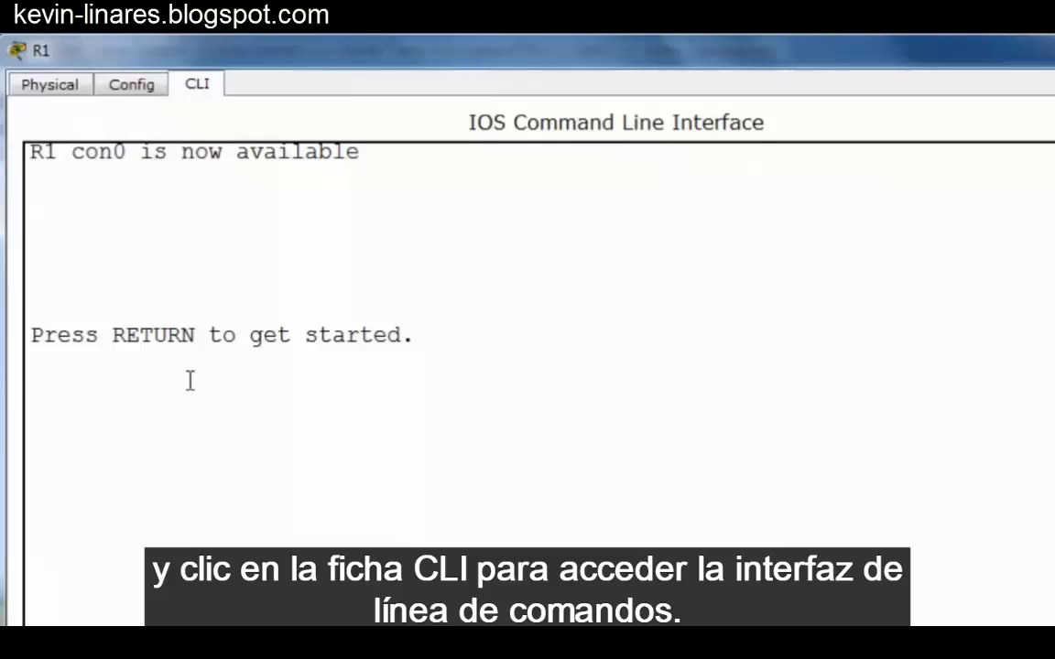
key("Return")
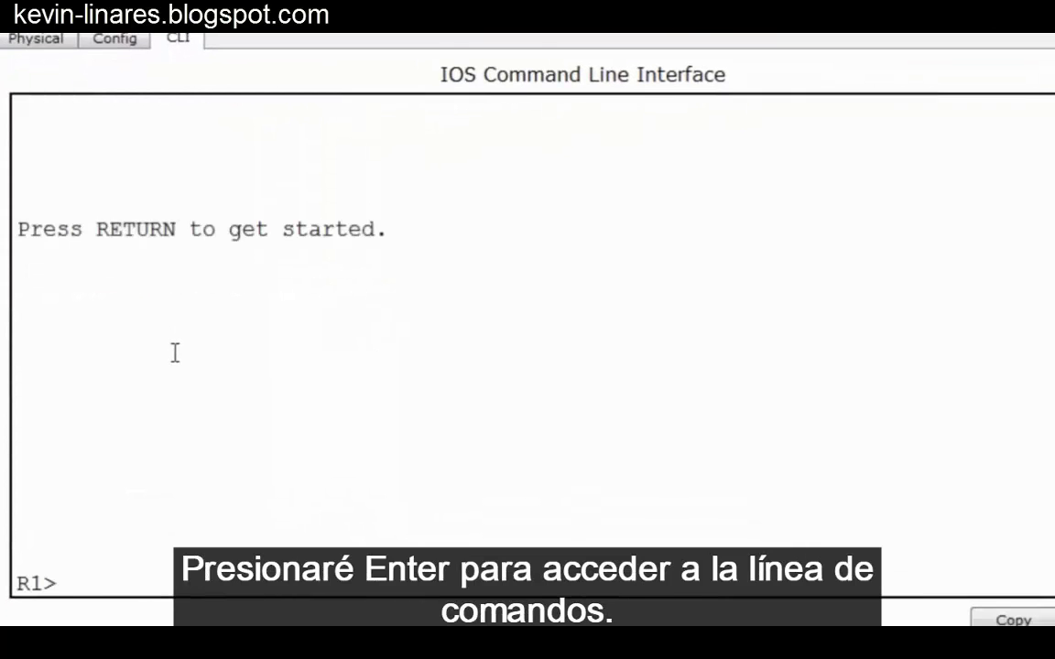
type("enable")
key("Return")
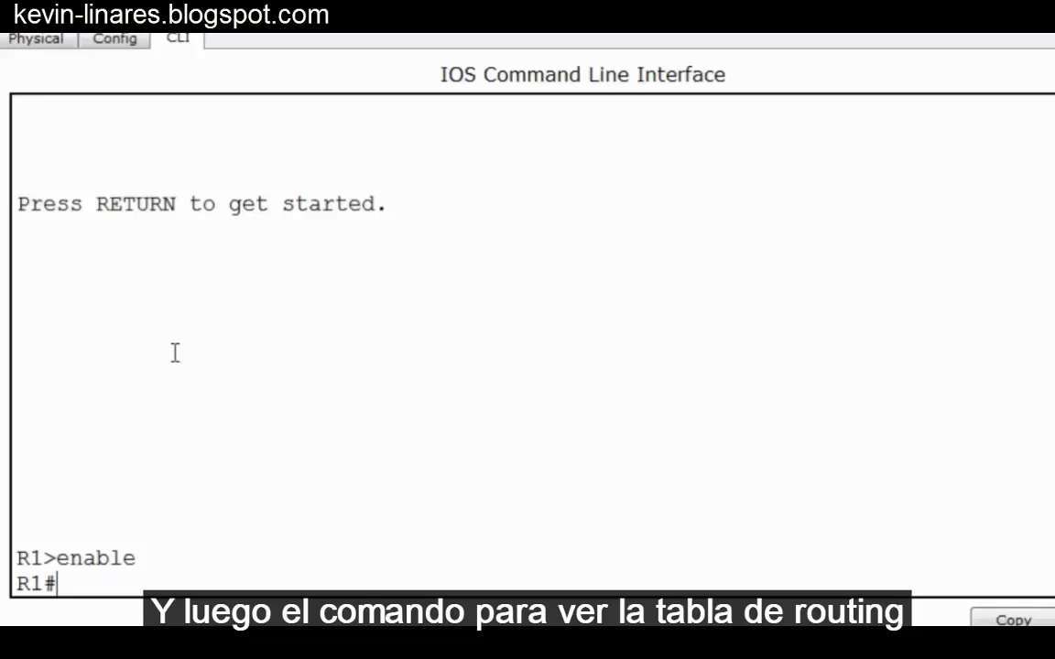
type("show ip")
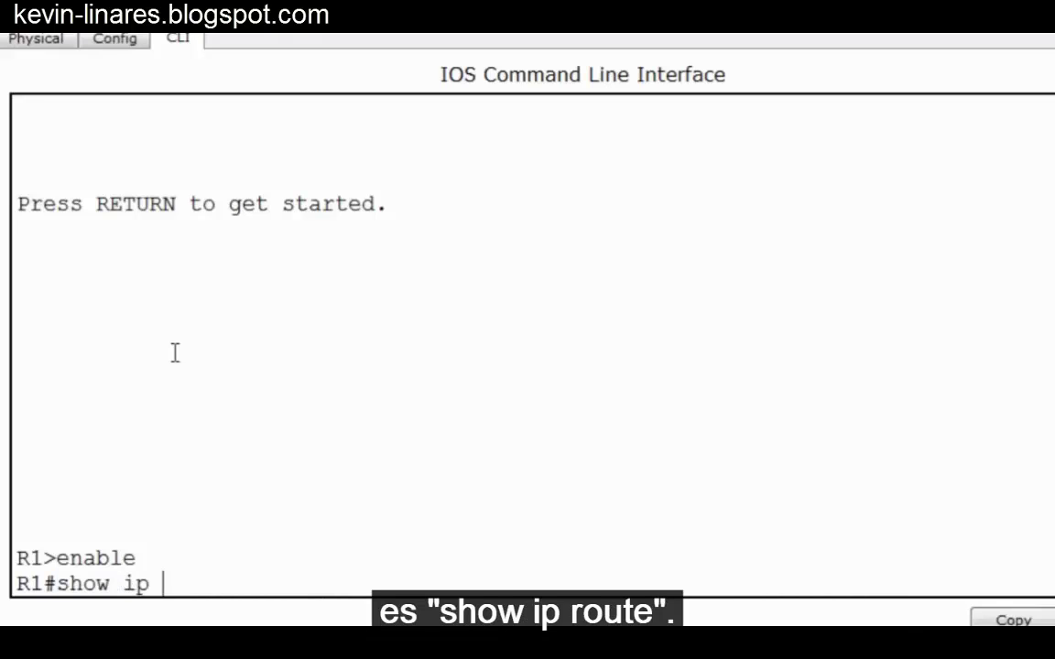
type(" route")
key("Return")
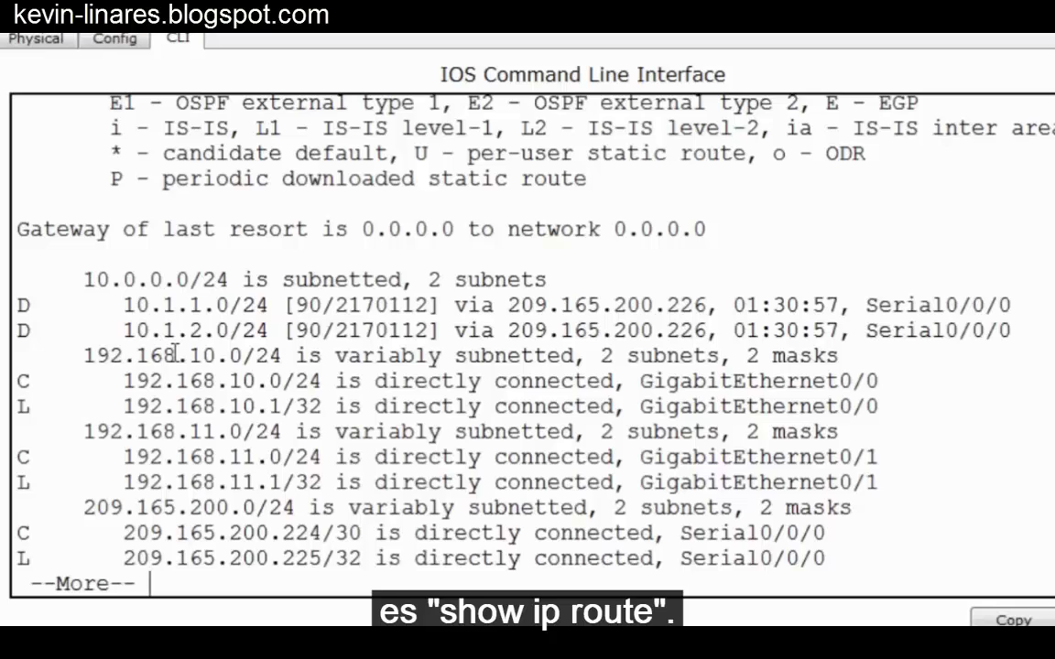
Page through R1's routing table and highlight the two D routes, then the connected and local entries.
key("space")
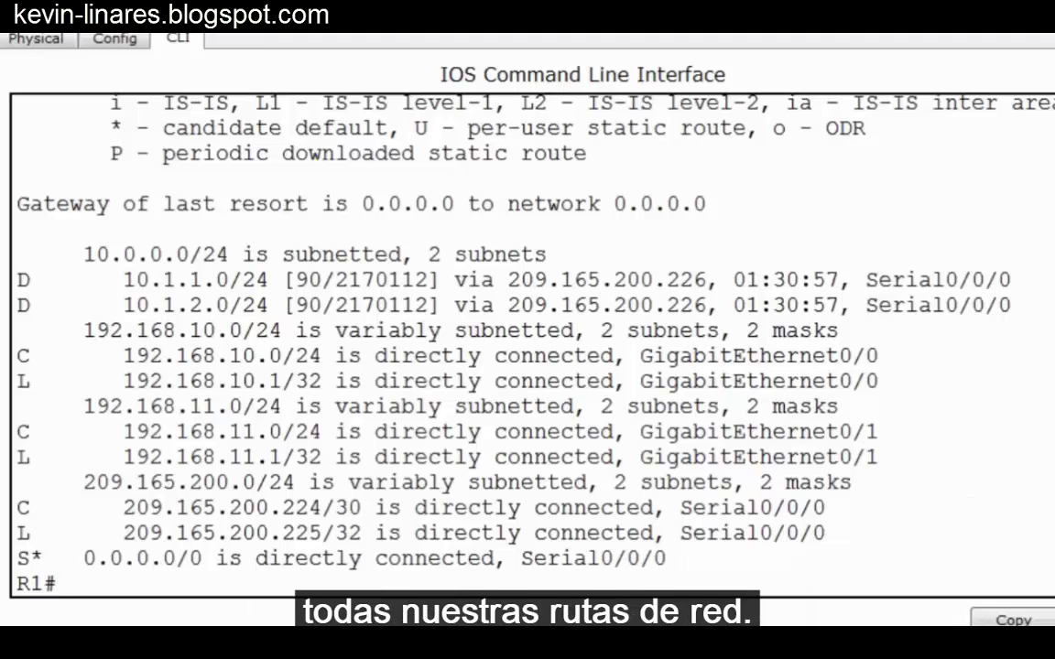
scroll(970, 509, "up", 2)
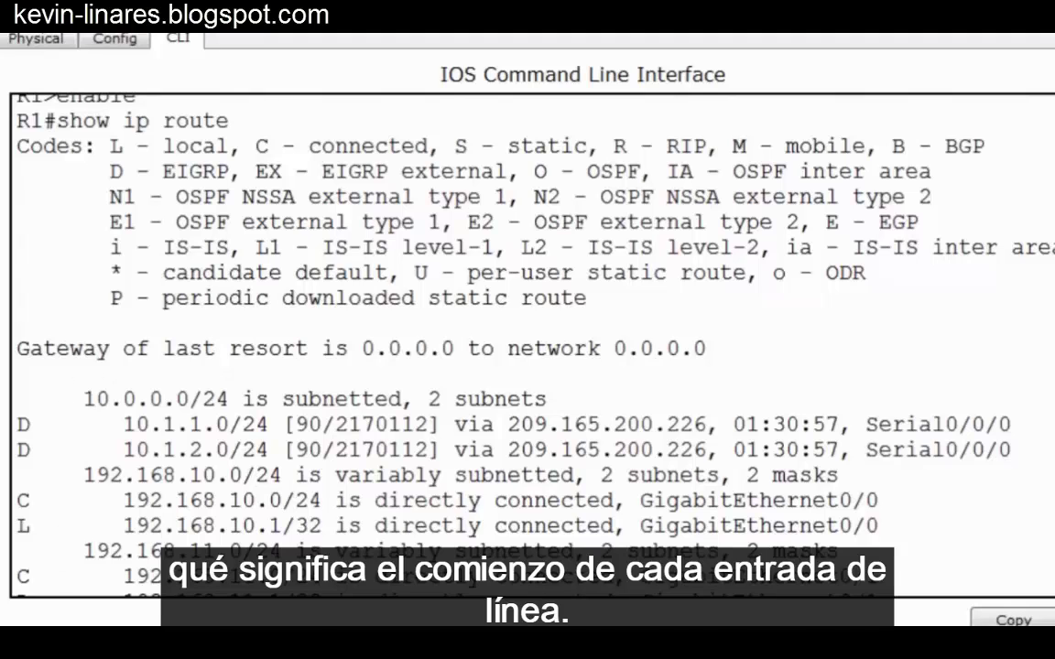
scroll(58, 558, "down", 2)
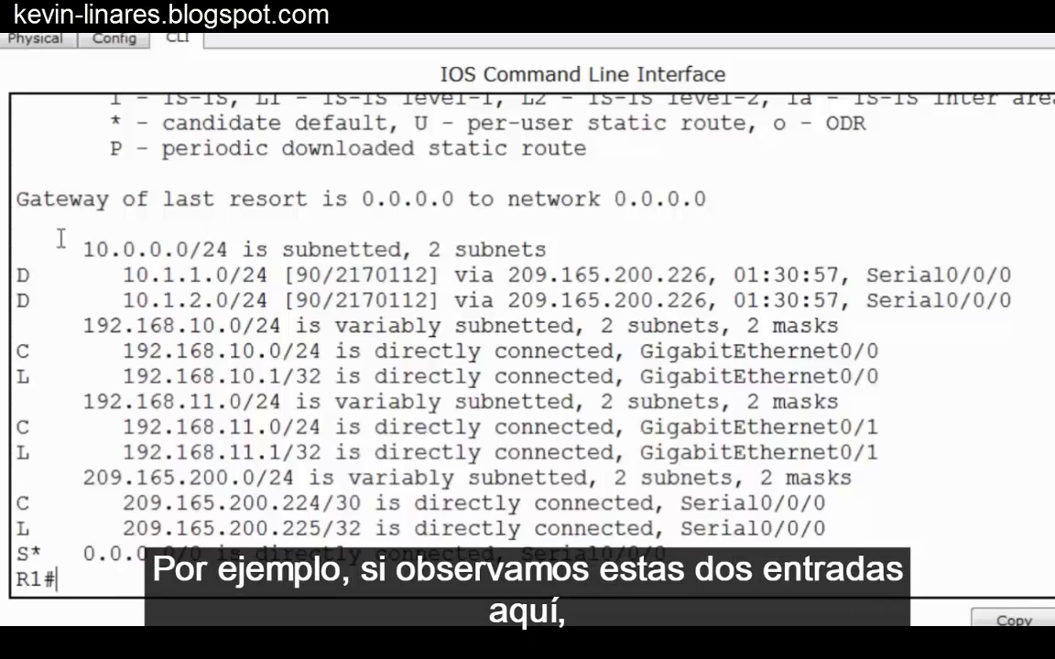
left_click_drag(20, 266, 1011, 301)
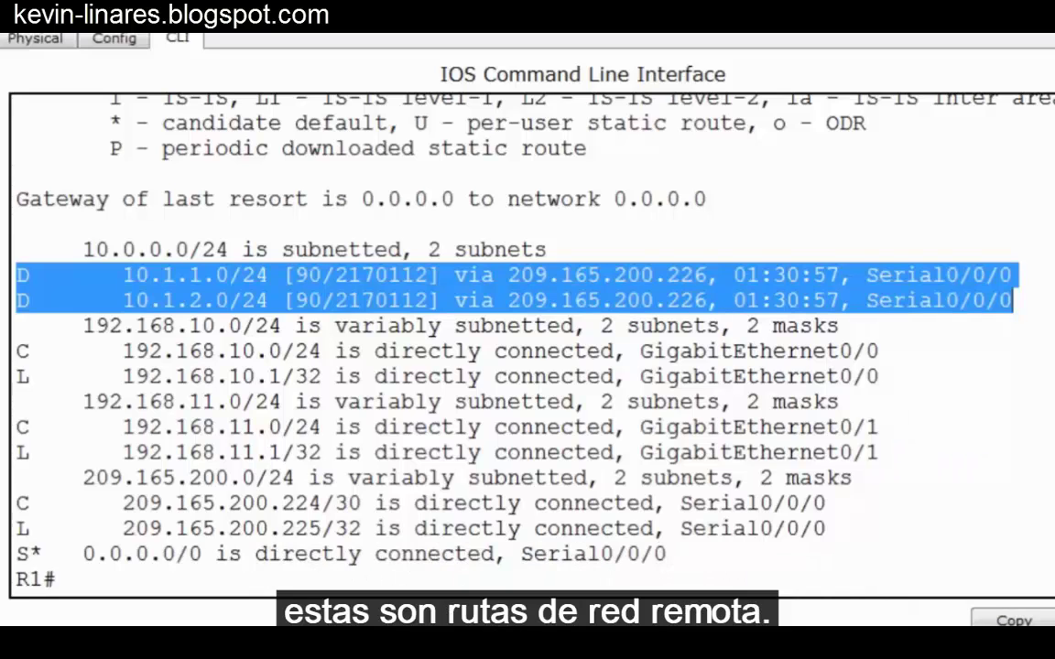
left_click(18, 320)
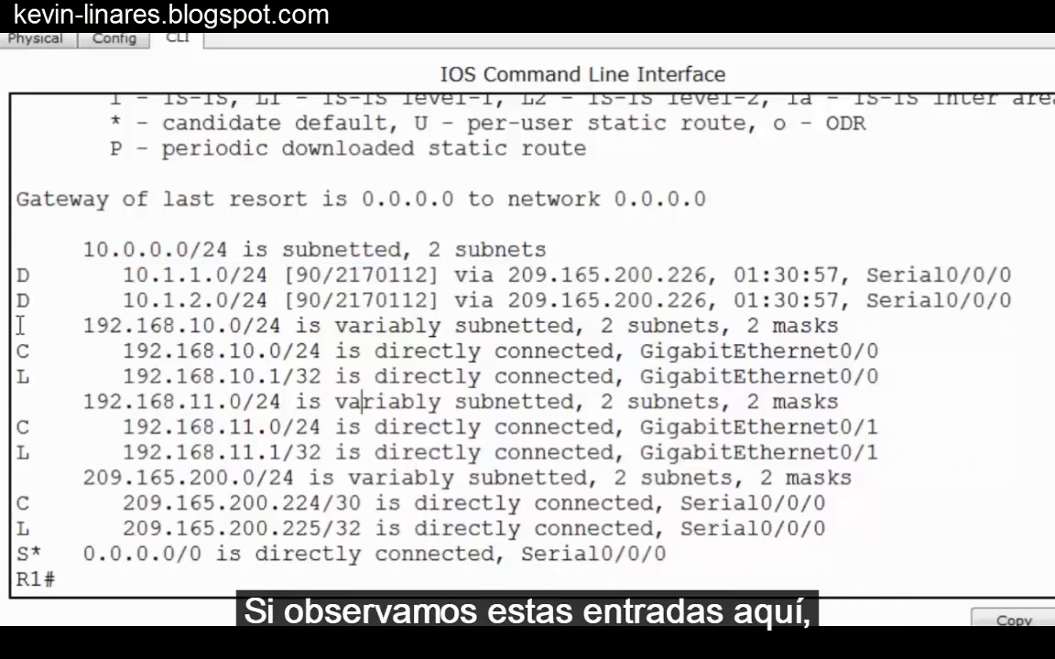
left_click_drag(18, 320, 897, 527)
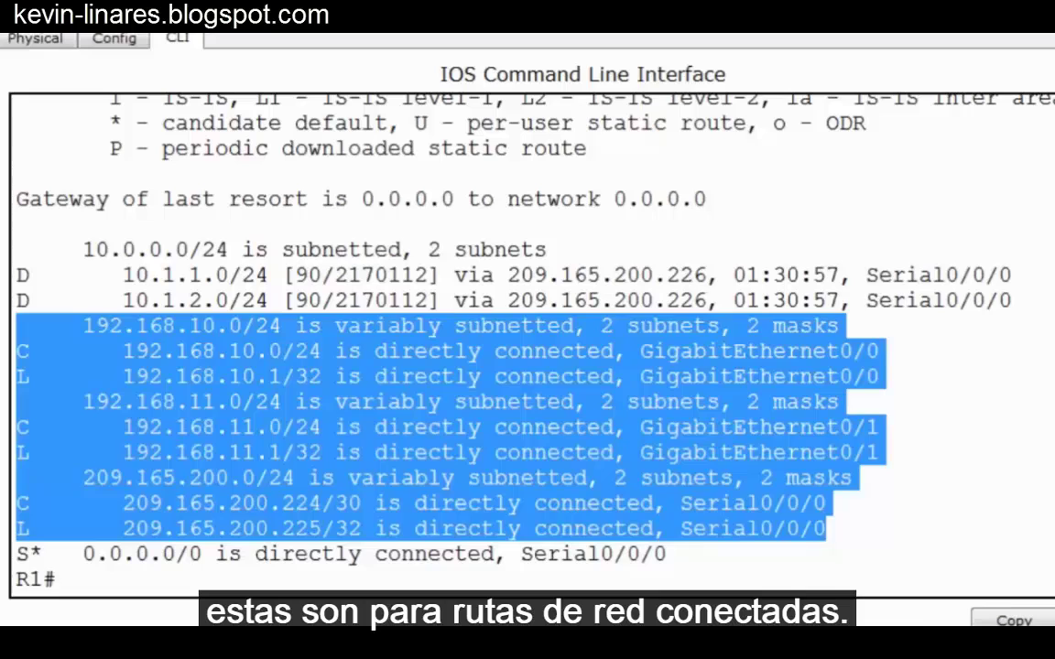
left_click(989, 574)
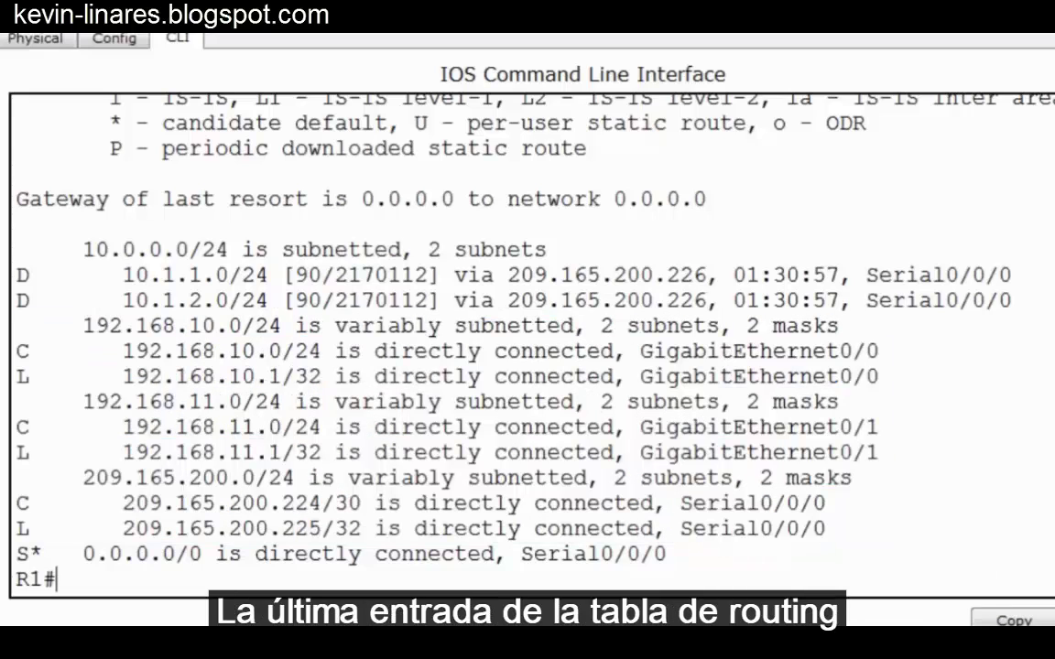
Highlight the S* default route line, its 0.0.0.0/0 destination and the /0 prefix.
left_click_drag(14, 553, 667, 555)
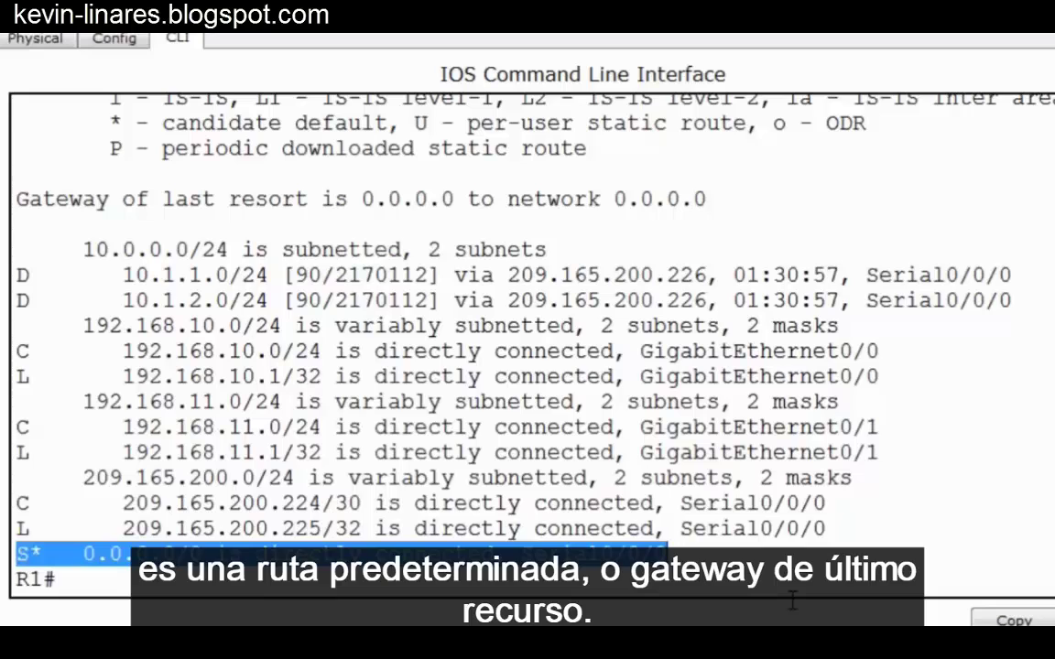
left_click(538, 586)
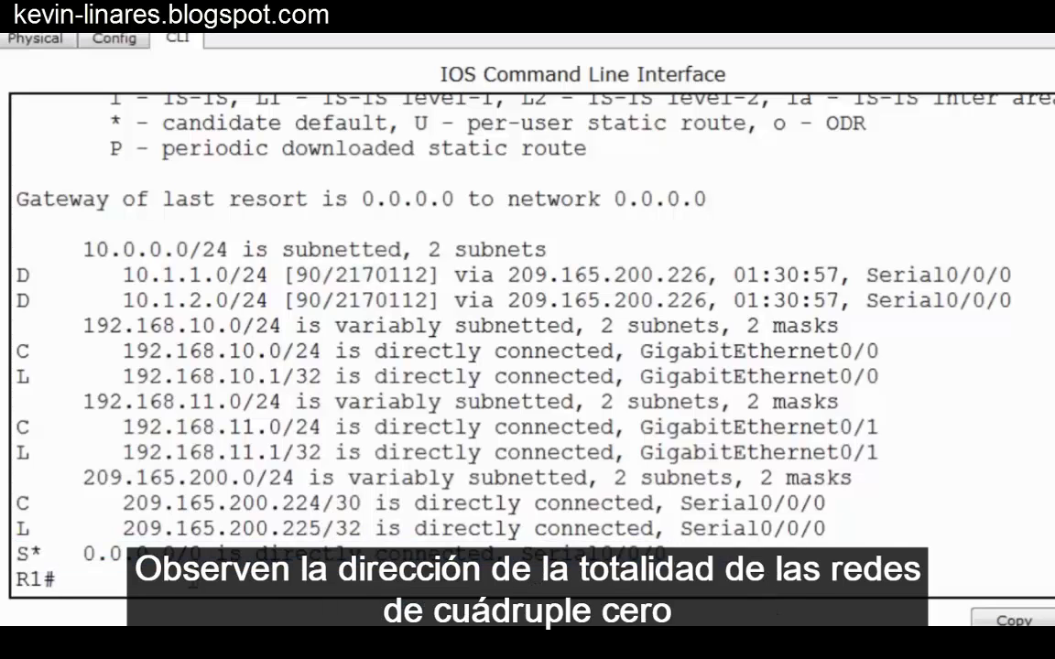
left_click_drag(83, 554, 202, 554)
left_click(194, 554)
left_click_drag(189, 554, 203, 554)
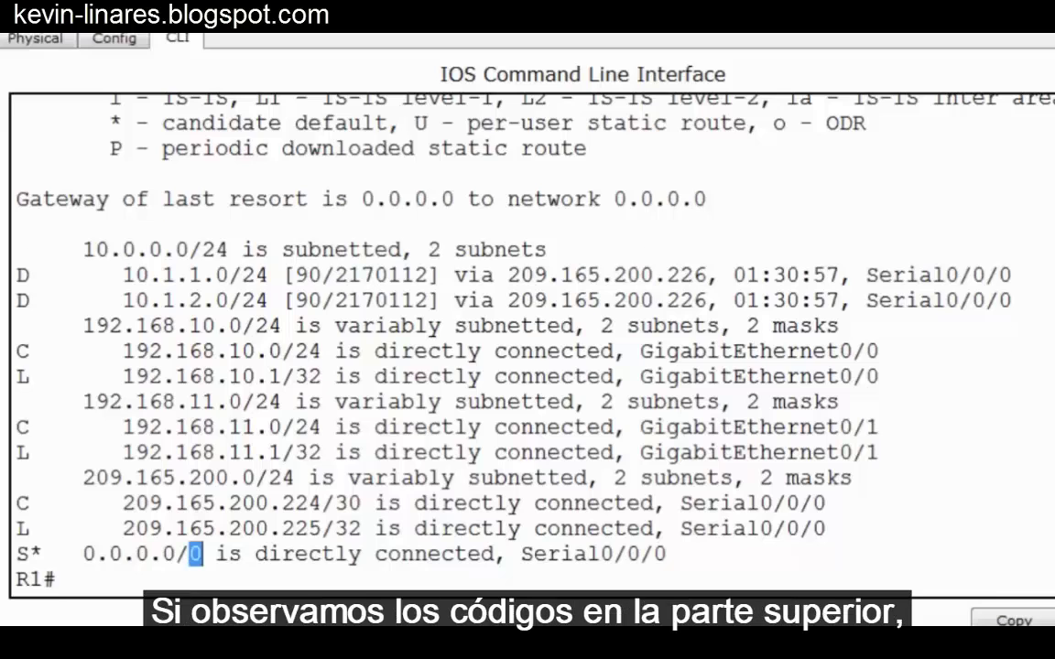
Highlight D in the Codes legend and on both EIGRP routes, then C - connected in the legend.
scroll(196, 554, "up", 2)
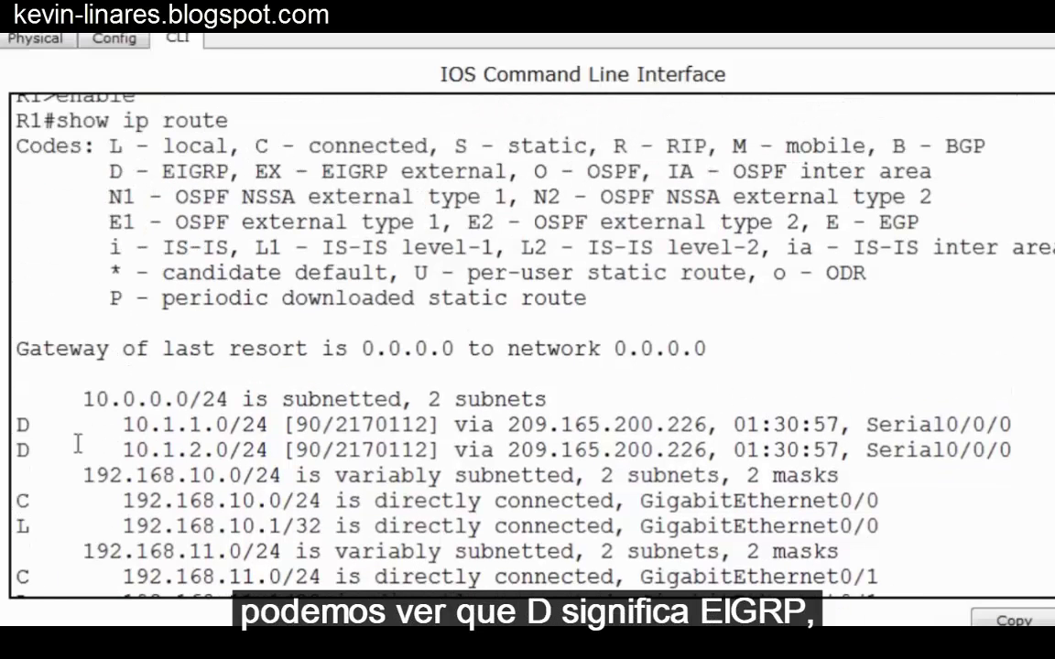
double_click(24, 425)
left_click(117, 174)
left_click_drag(116, 174, 97, 174)
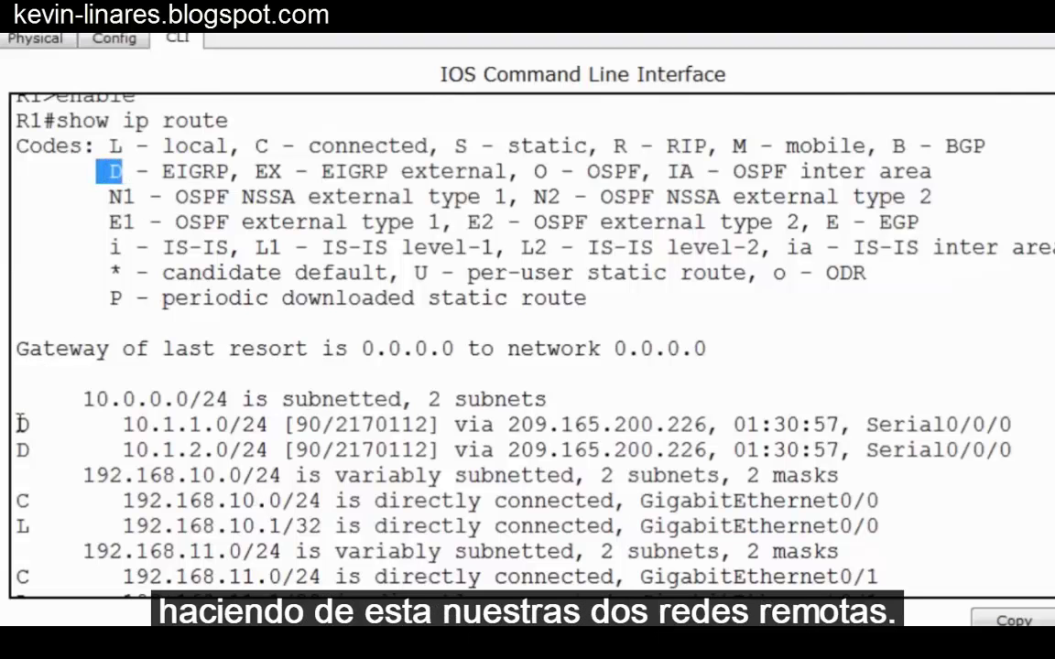
left_click_drag(19, 426, 264, 448)
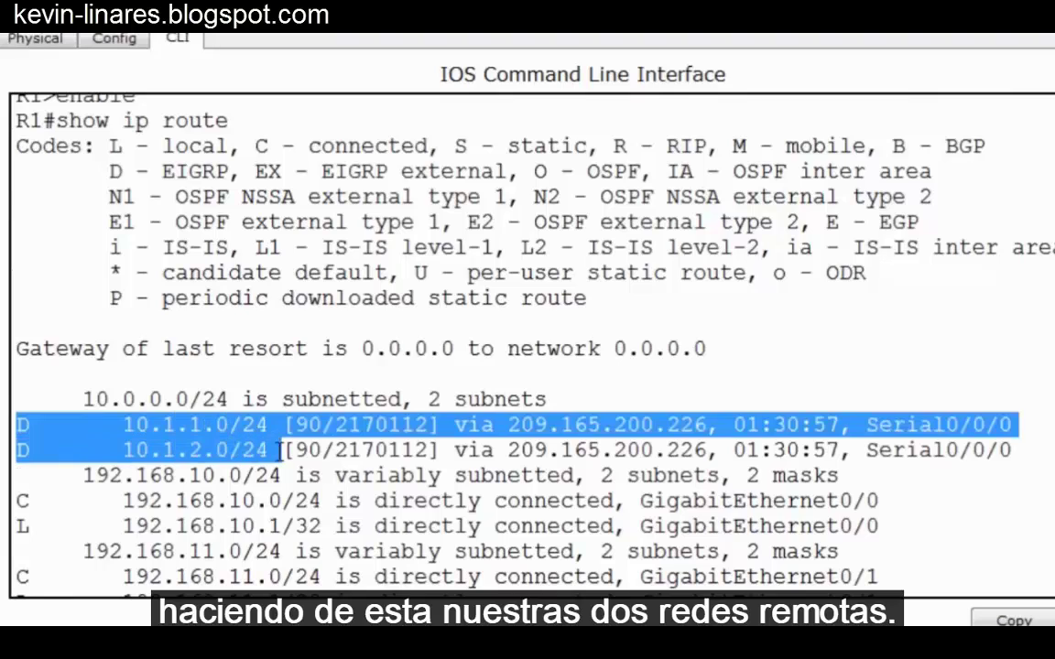
left_click(287, 471)
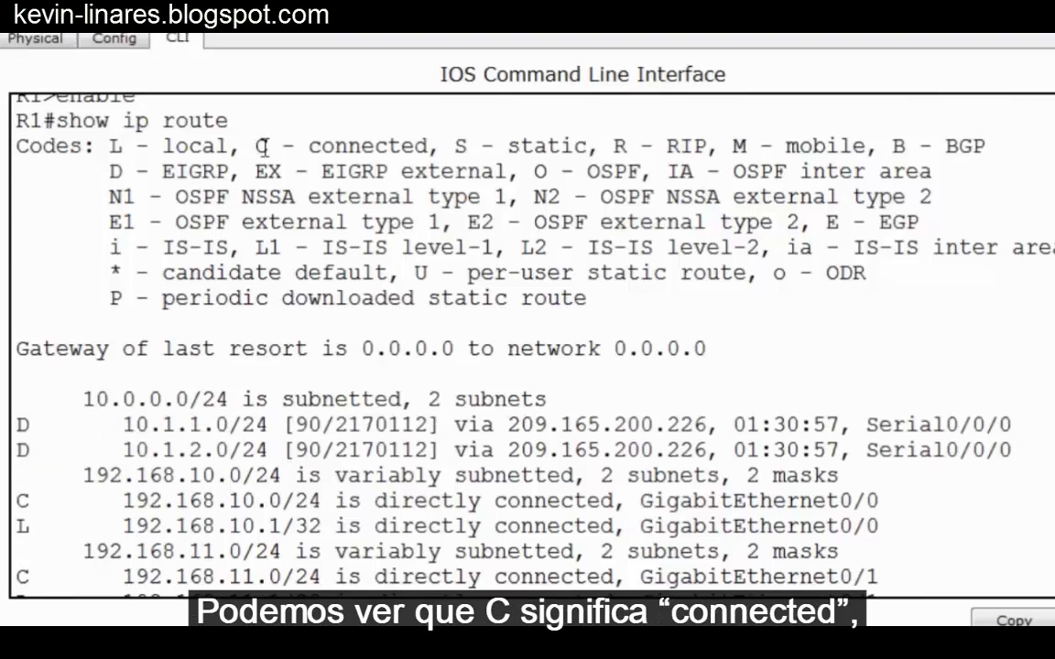
left_click_drag(254, 144, 269, 146)
Highlight the C codes of 192.168.10.0/24, 192.168.11.0/24, 209.165.200.224/30 and the L code of 192.168.10.1/32.
scroll(532, 348, "down", 2)
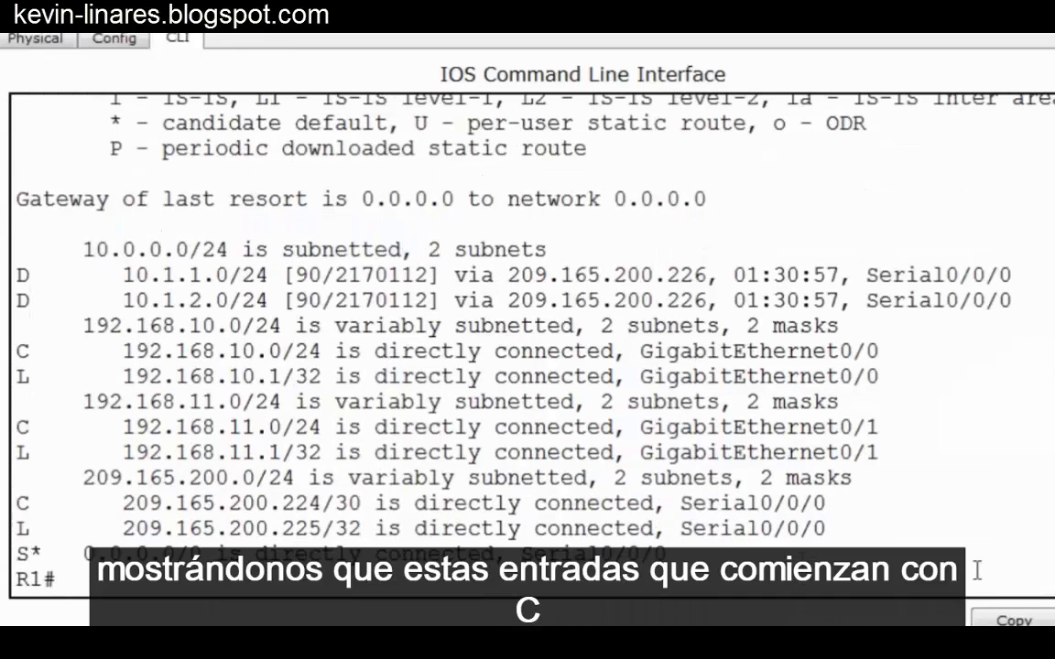
left_click_drag(30, 351, 15, 352)
left_click_drag(30, 427, 15, 426)
left_click_drag(29, 503, 16, 503)
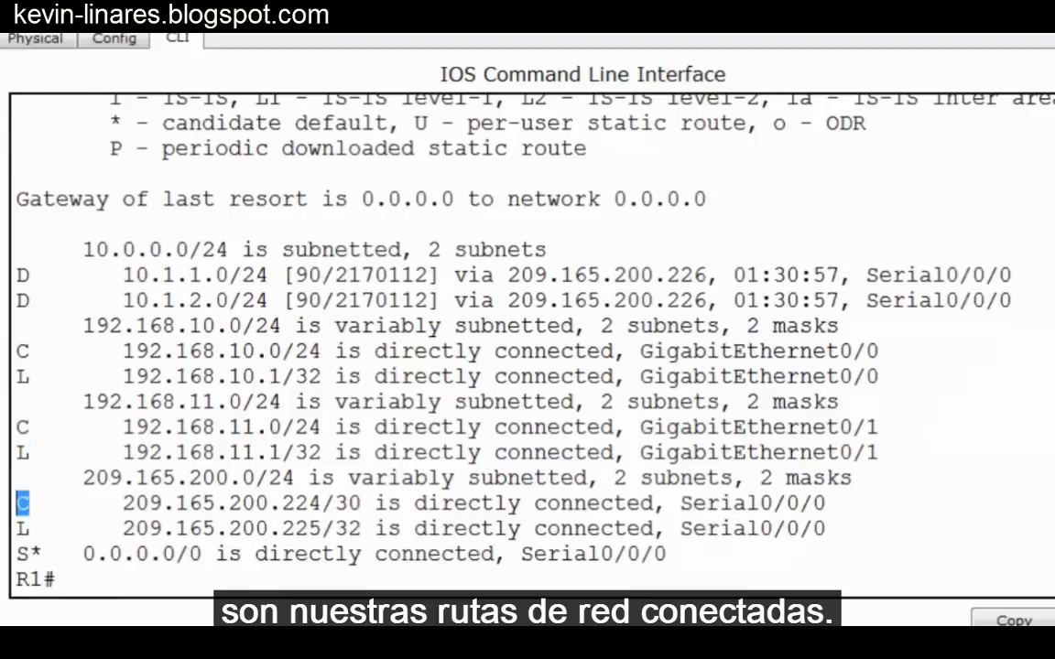
left_click_drag(28, 376, 15, 377)
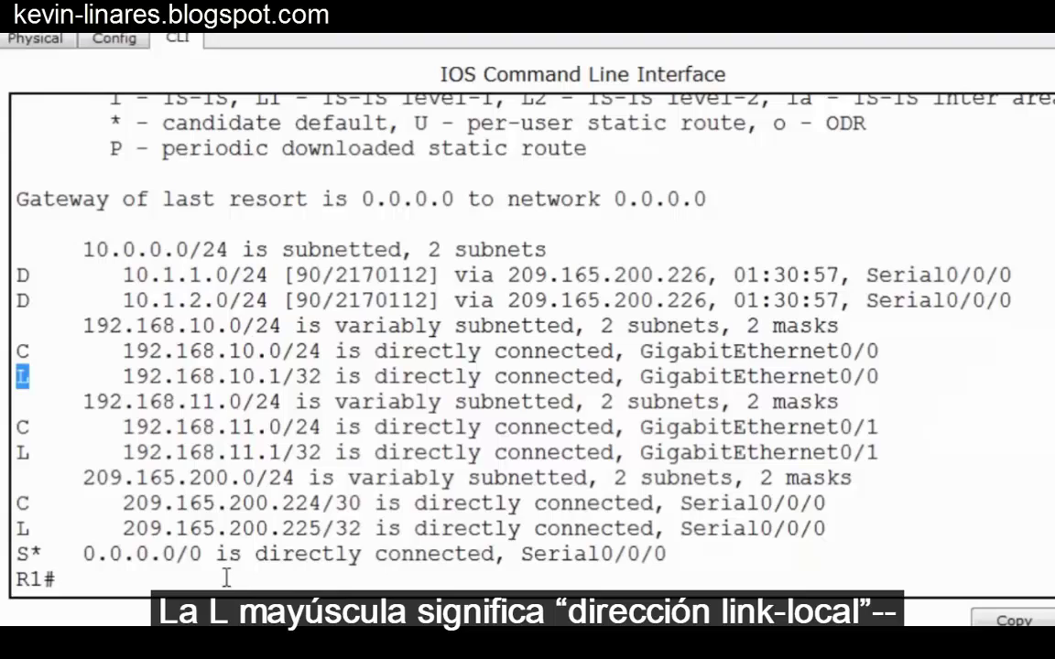
left_click(204, 513)
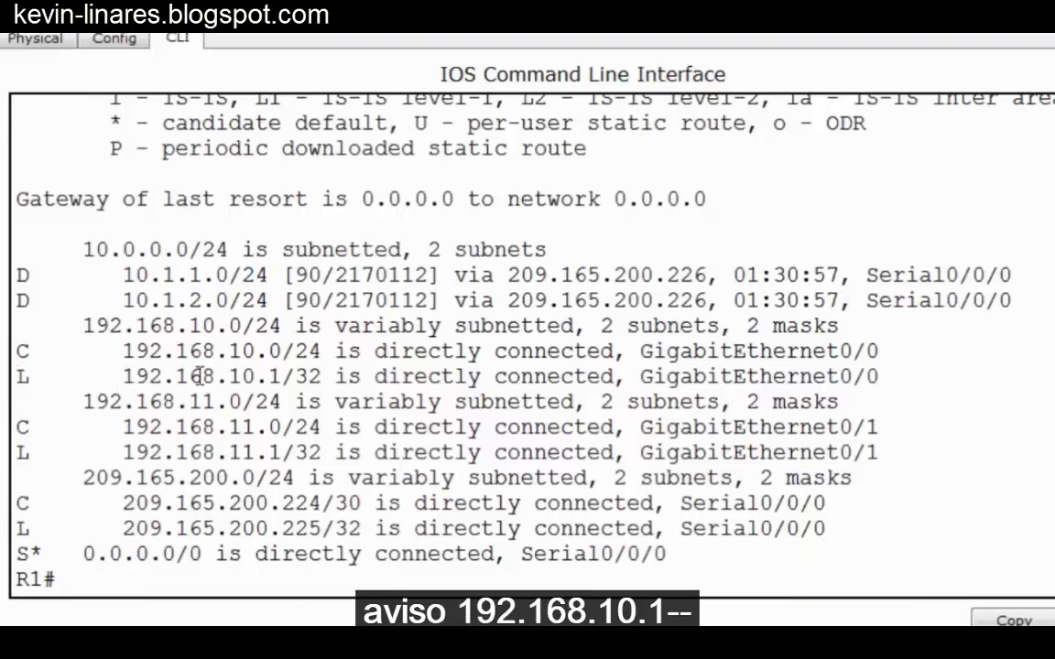
Highlight 192.168.10.1's network and host parts and the GigabitEthernet0/0 exit interface on the L line.
left_click_drag(282, 375, 269, 375)
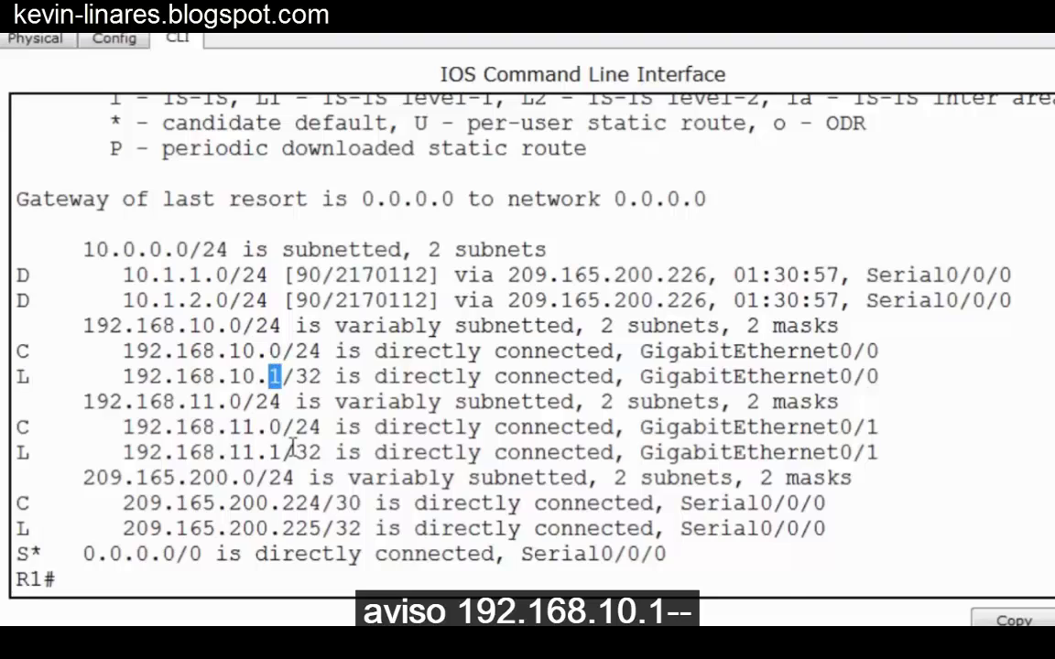
left_click_drag(116, 353, 268, 359)
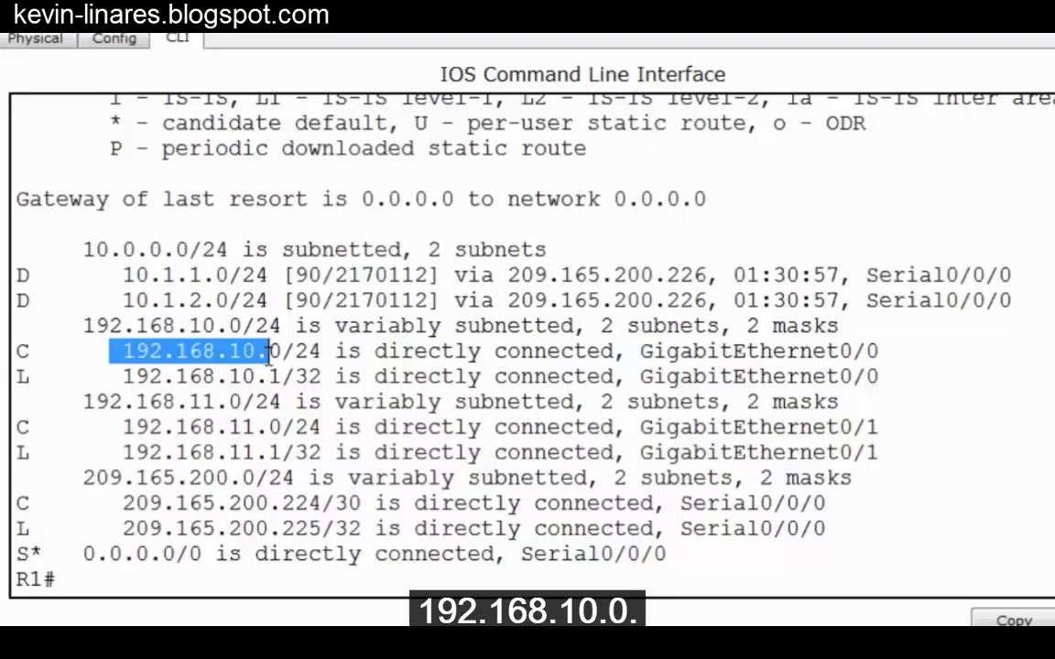
left_click_drag(281, 377, 16, 376)
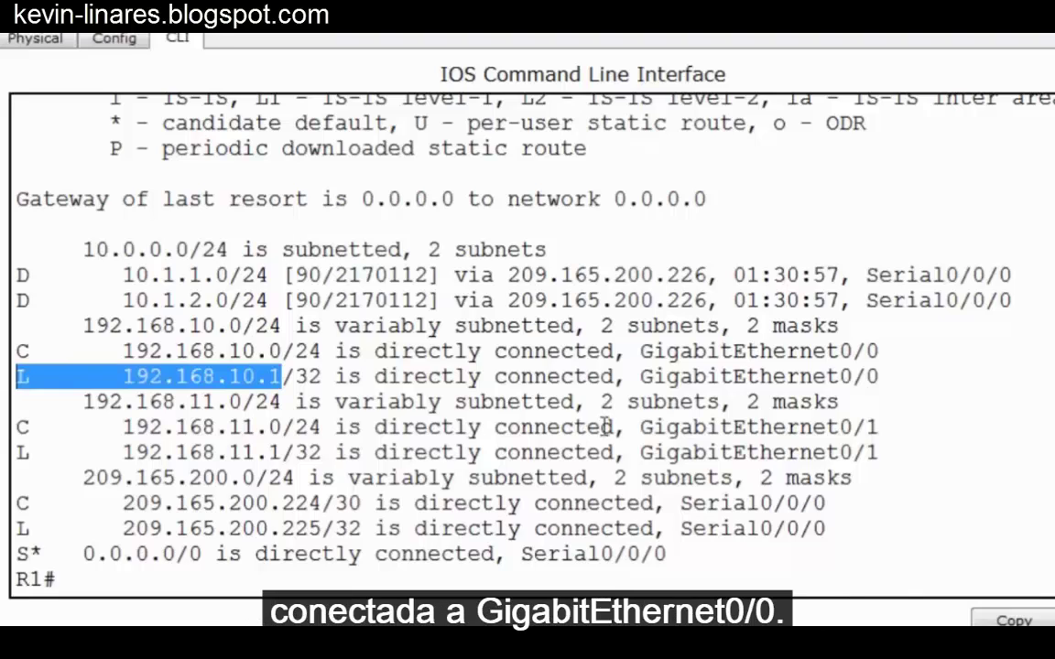
left_click_drag(640, 377, 872, 375)
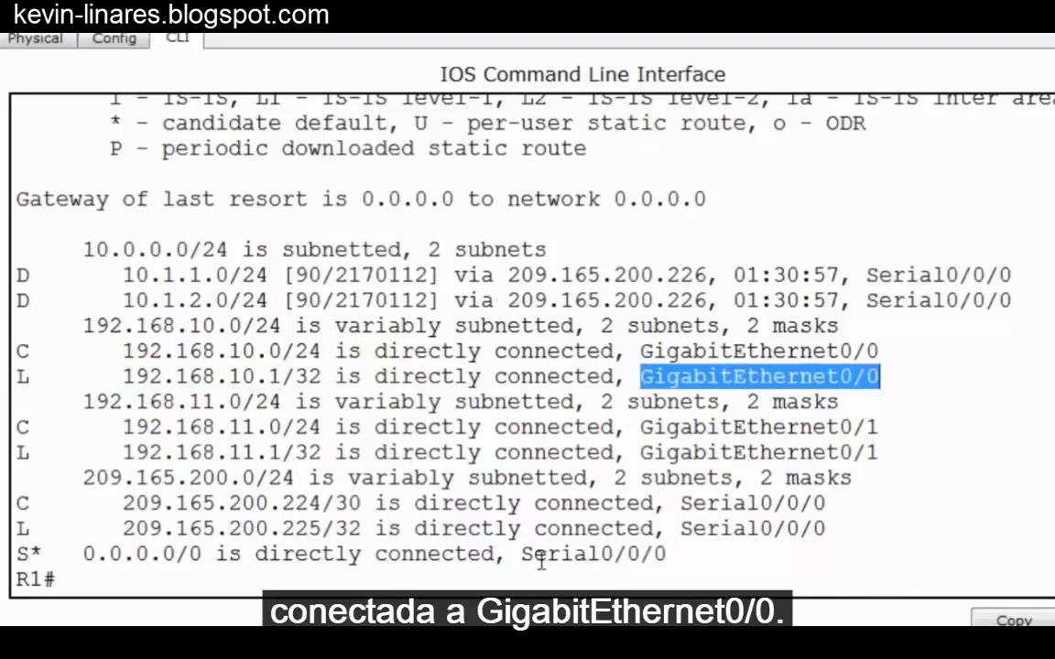
left_click(774, 453)
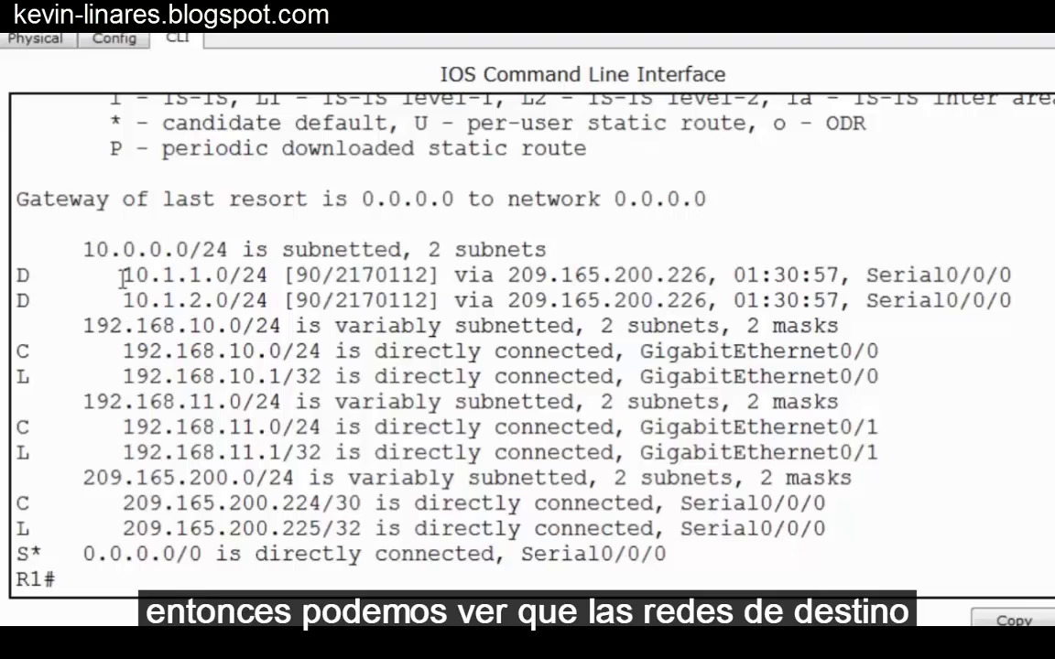
Highlight the destination networks 10.1.1.0/24, 10.1.2.0/24 and 192.168.10.0.
left_click_drag(118, 275, 281, 275)
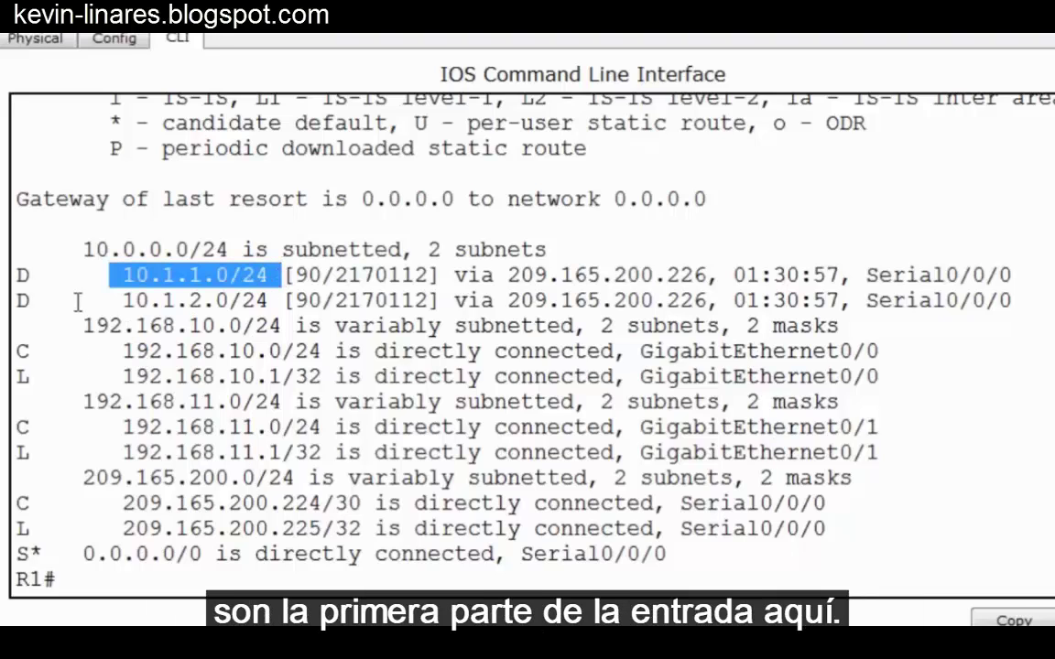
left_click_drag(117, 300, 268, 301)
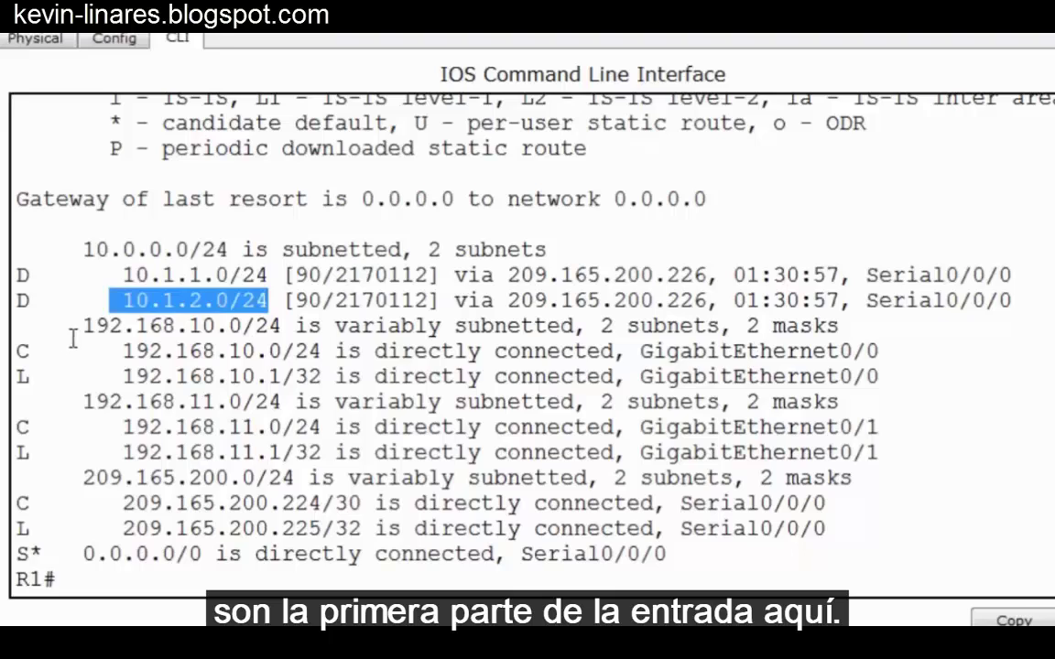
left_click(145, 275)
left_click_drag(122, 275, 270, 275)
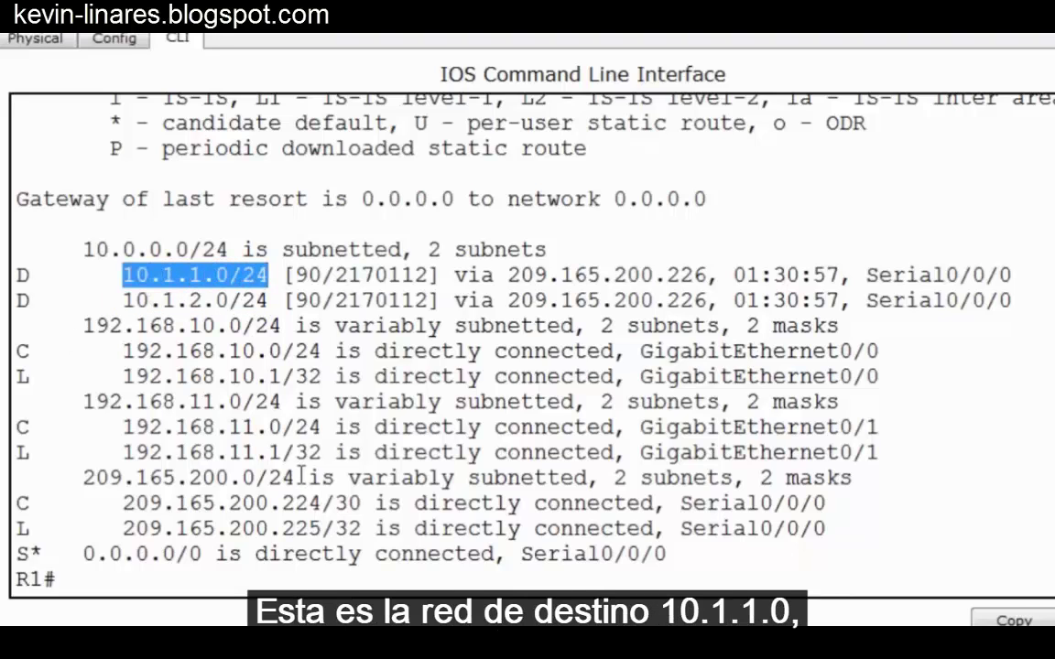
left_click(117, 300)
left_click_drag(113, 300, 280, 308)
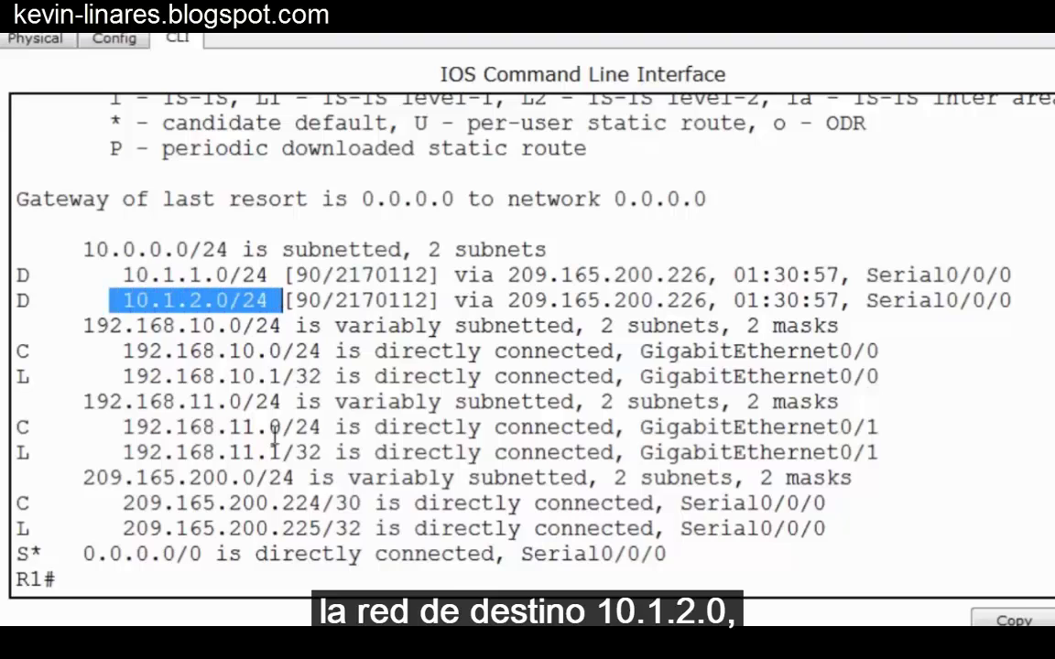
left_click_drag(110, 350, 288, 357)
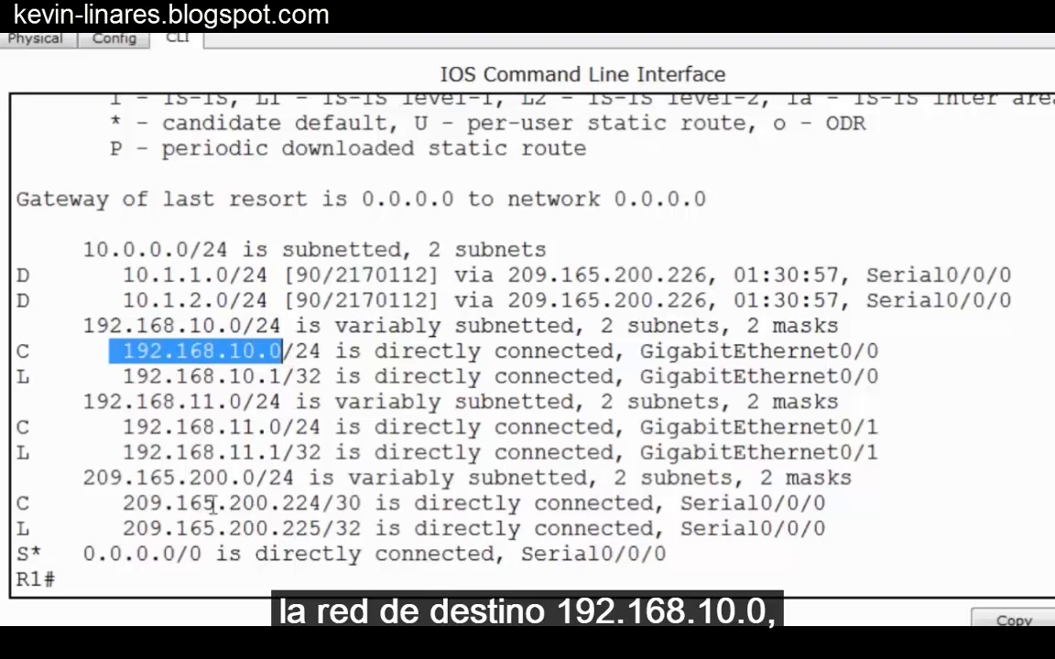
left_click(417, 532)
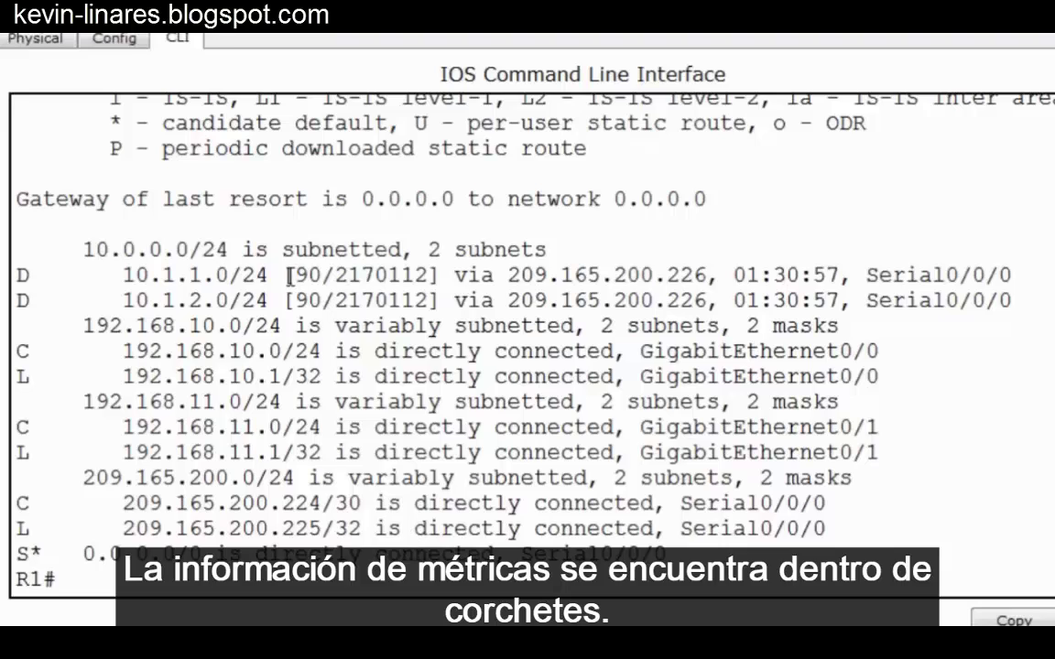
Highlight the first D route's [90/2170112], distance 90, metric 2170112 and next hop 209.165.200.226.
left_click_drag(294, 274, 432, 277)
left_click(414, 376)
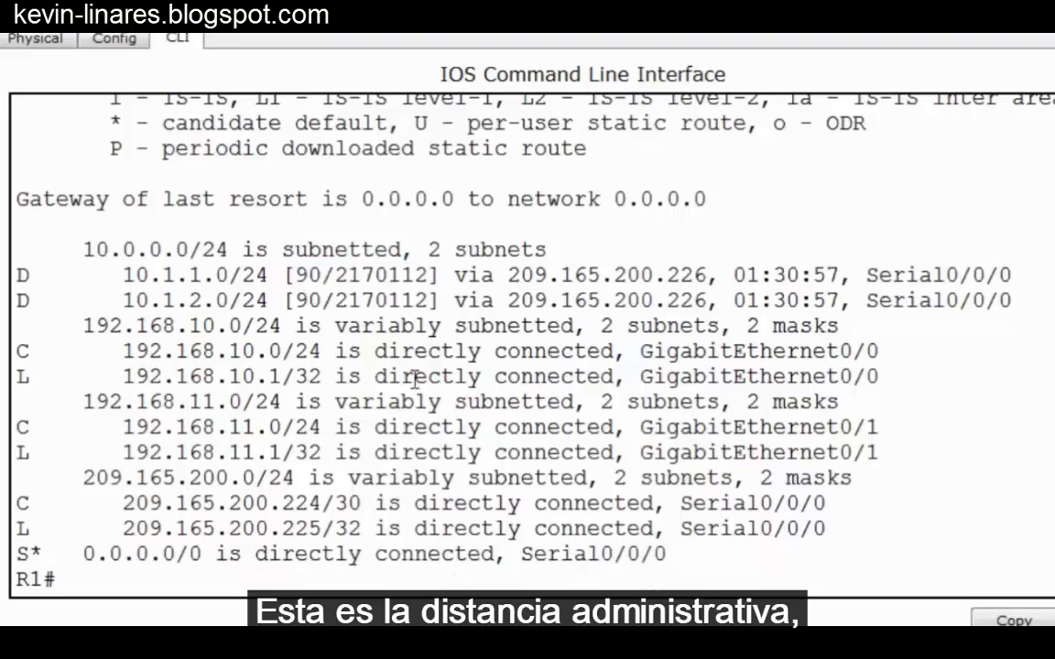
double_click(311, 279)
left_click_drag(335, 274, 436, 275)
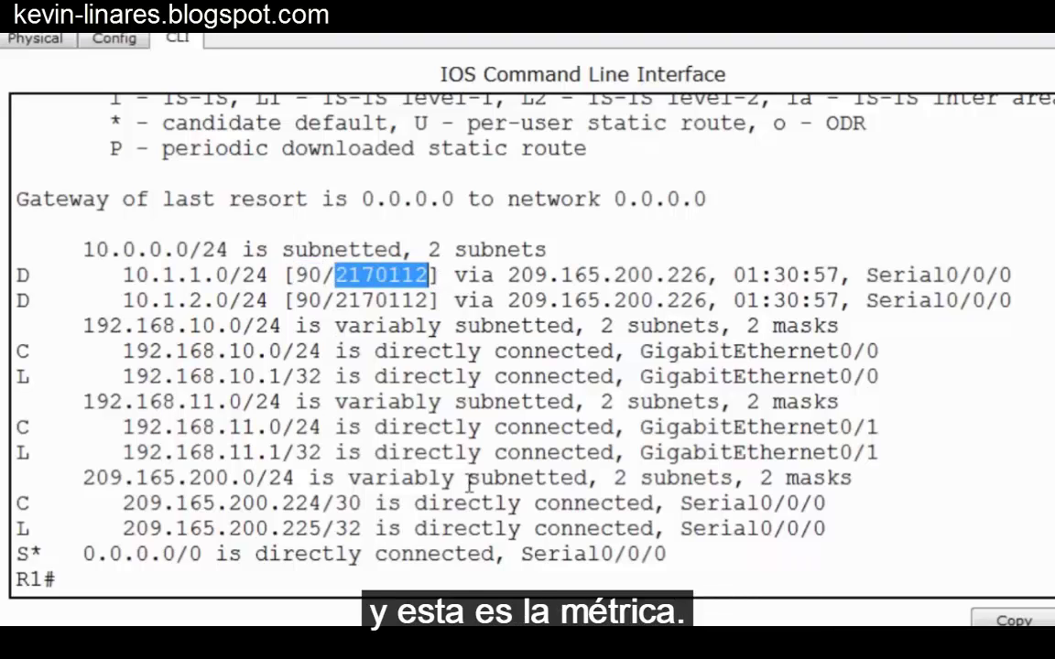
left_click(424, 476)
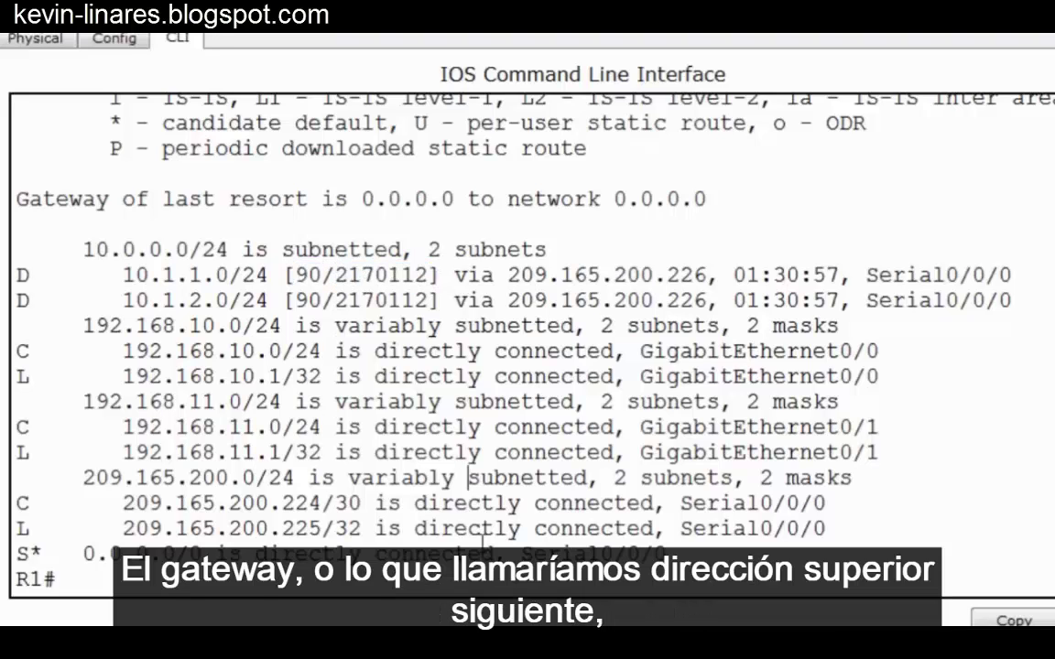
left_click_drag(509, 274, 710, 276)
left_click(605, 460)
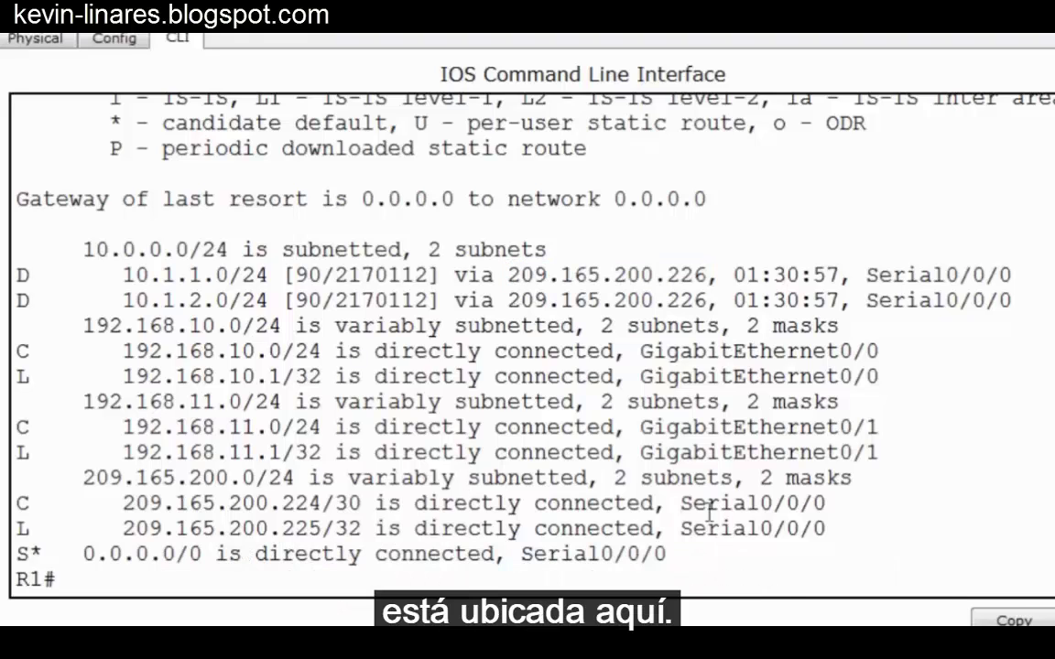